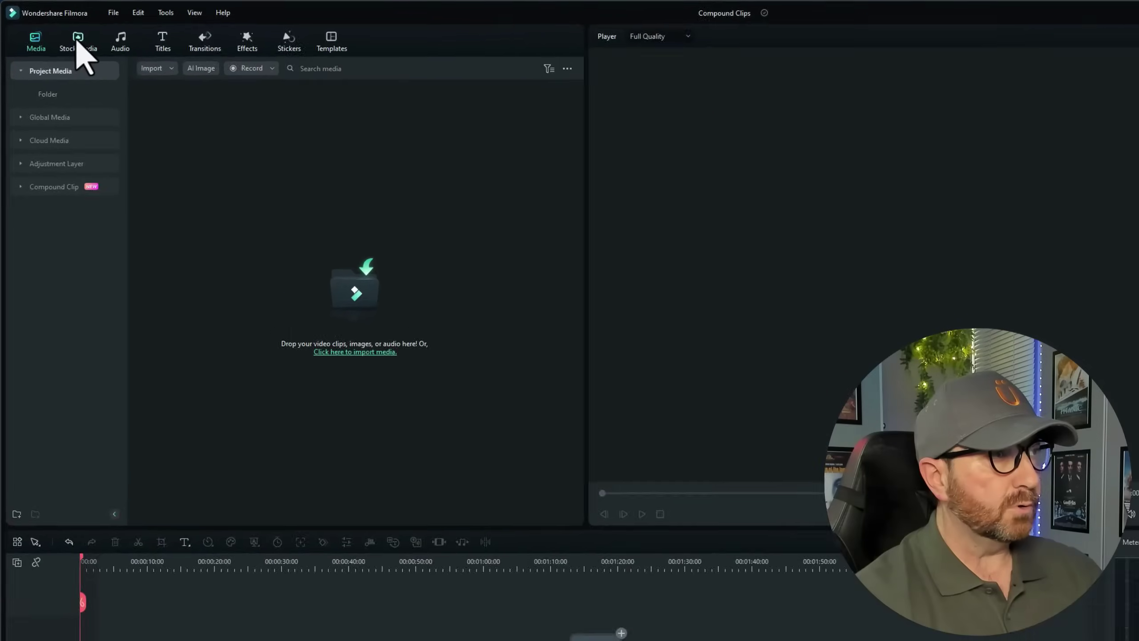
Step: Add the Tower Bridge favourite stock clip to the timeline, keeping 2560 x 1440 30fps settings
click(60, 34)
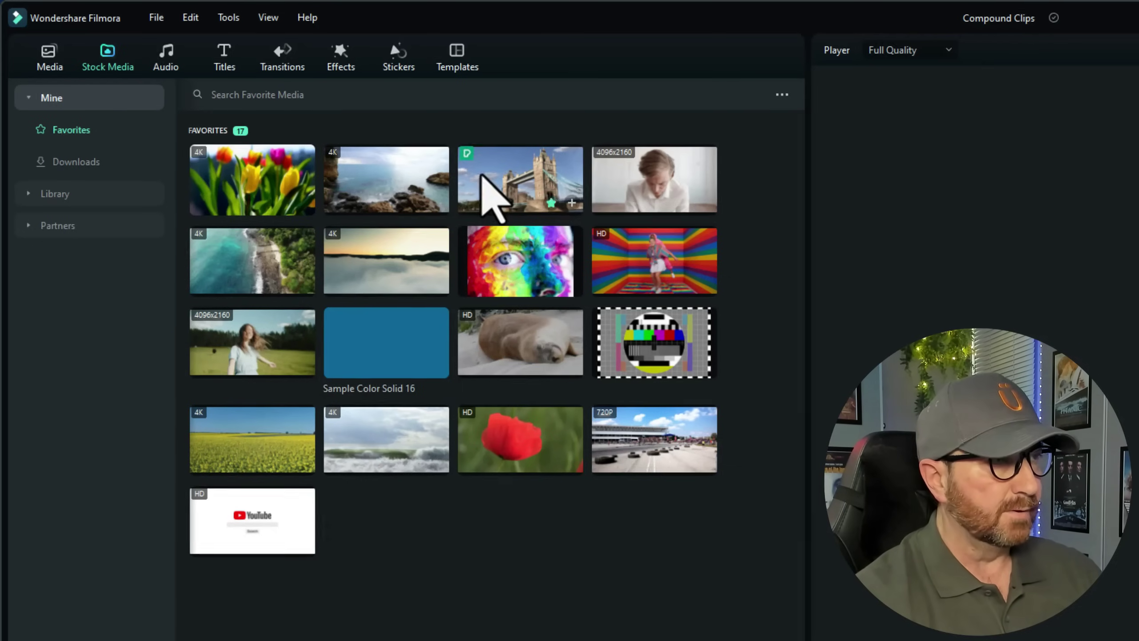
drag(481, 176, 71, 565)
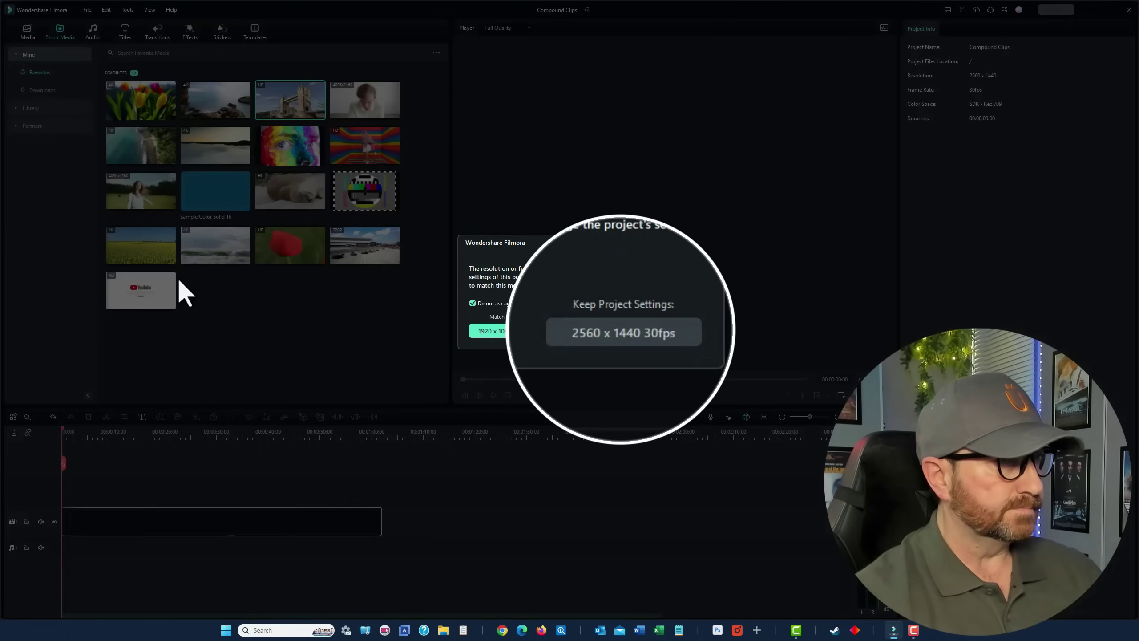
click(634, 331)
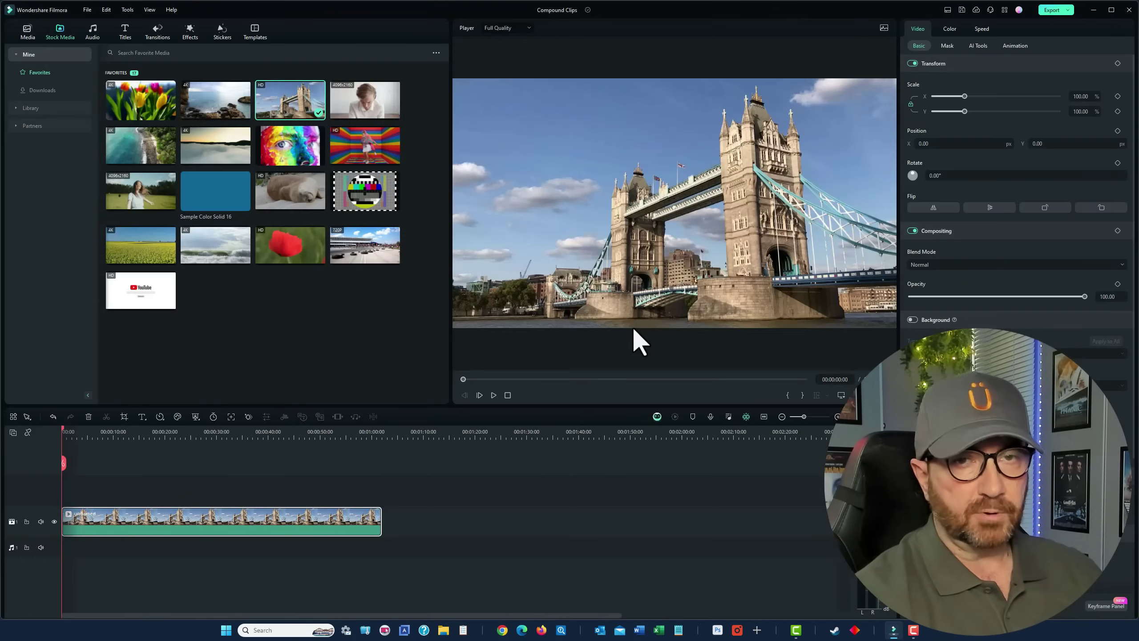
Step: Append the face image, rainbow dancer, racing-track, misty lake and woman-in-field clips after it
drag(286, 131, 394, 530)
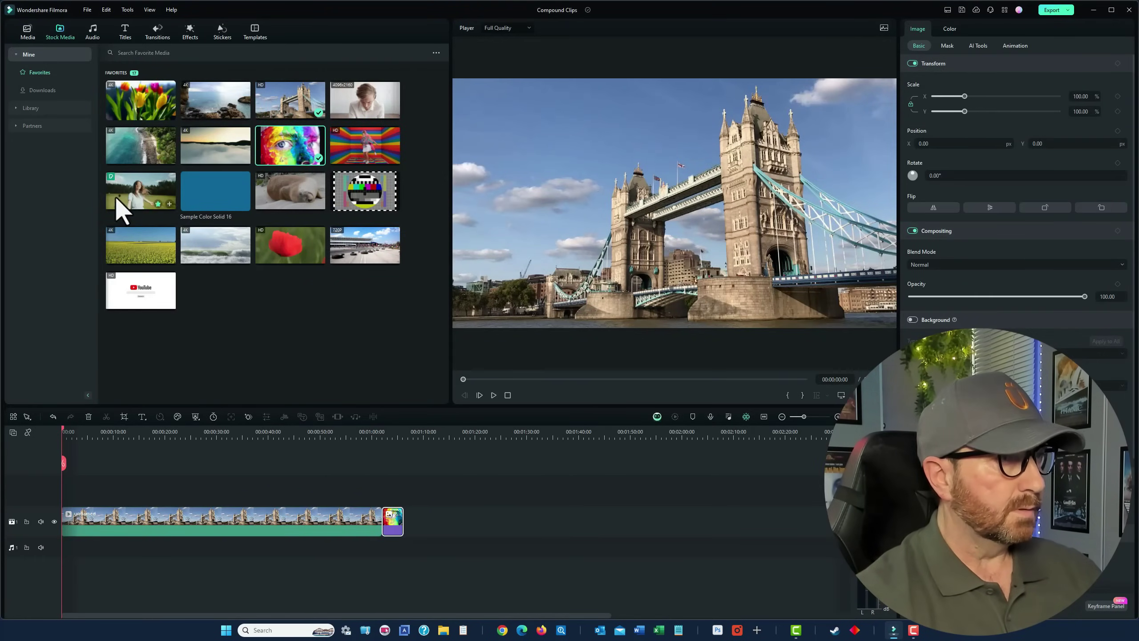
drag(382, 143, 419, 543)
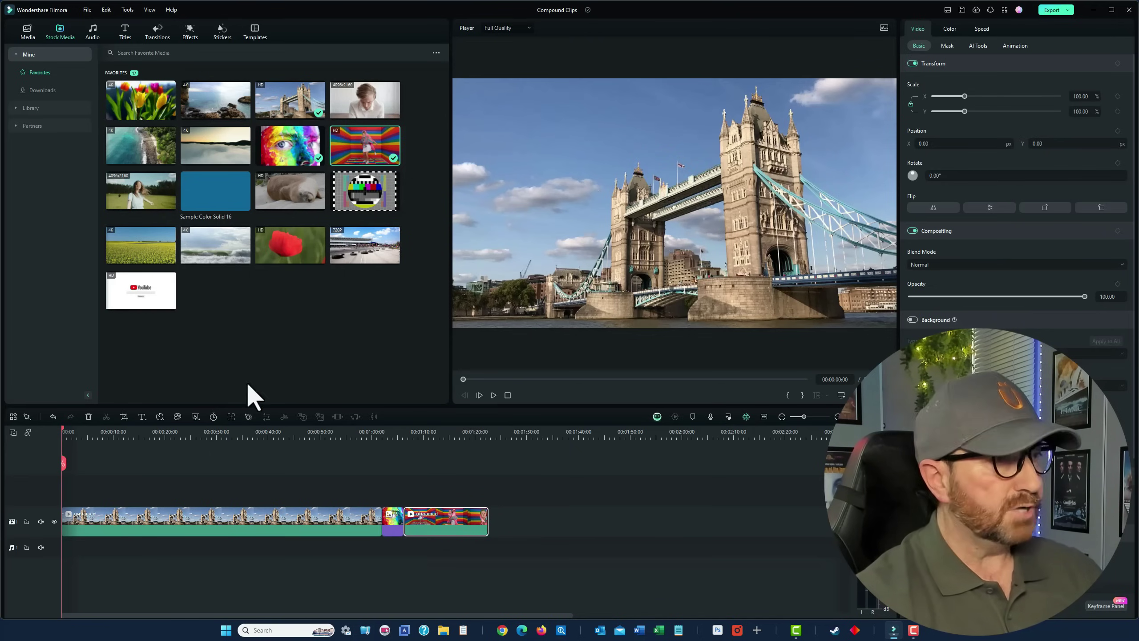
drag(363, 261, 484, 518)
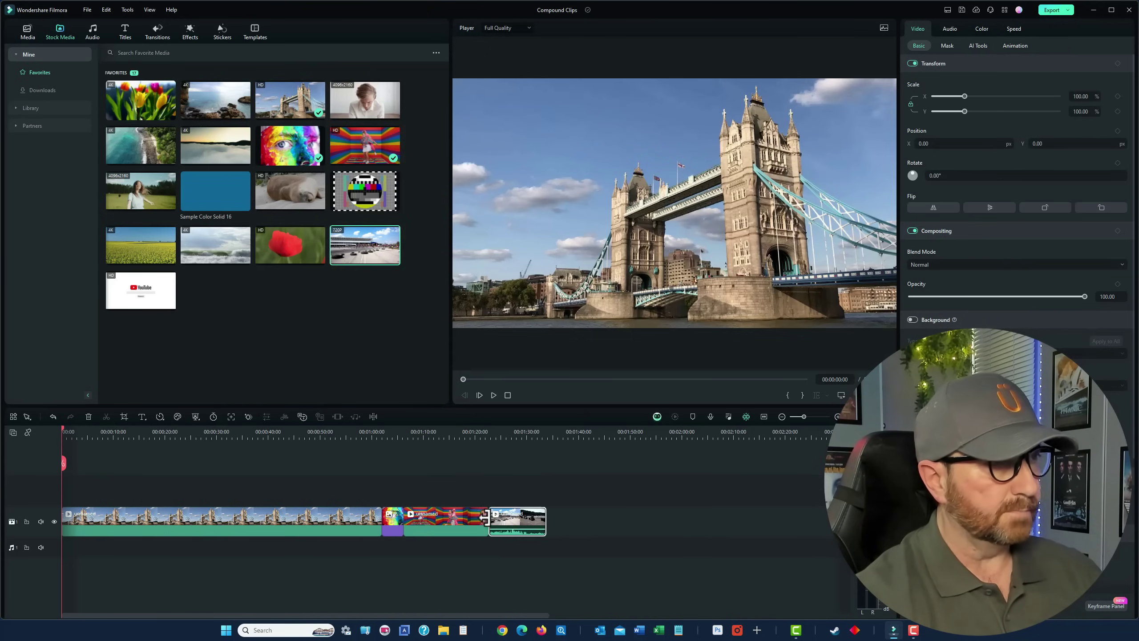
drag(278, 155, 560, 523)
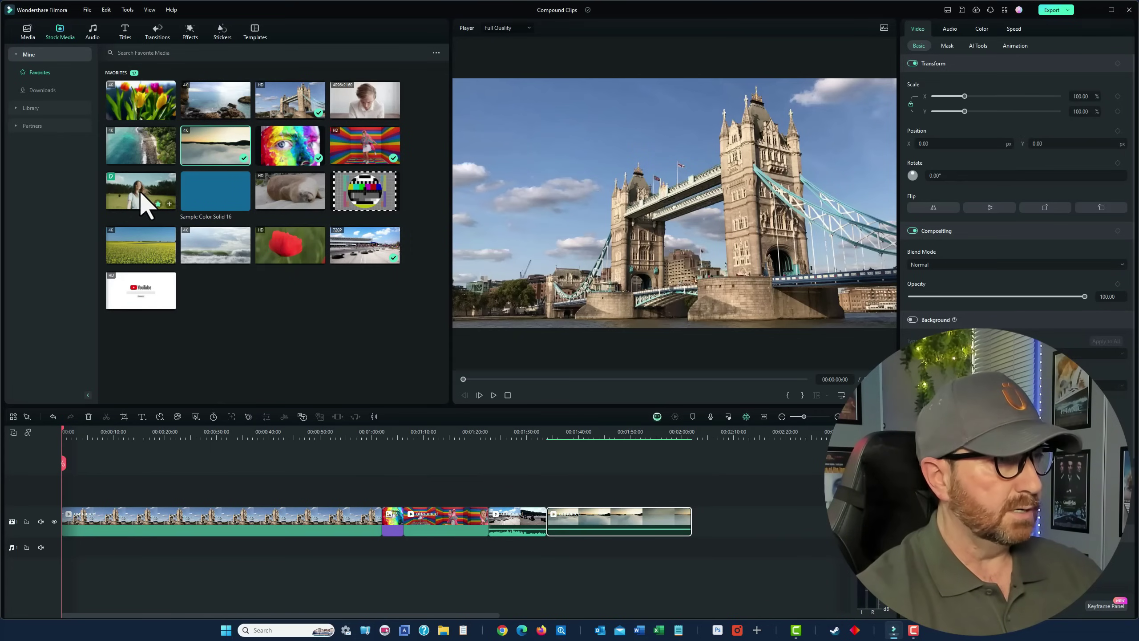
drag(145, 205, 699, 539)
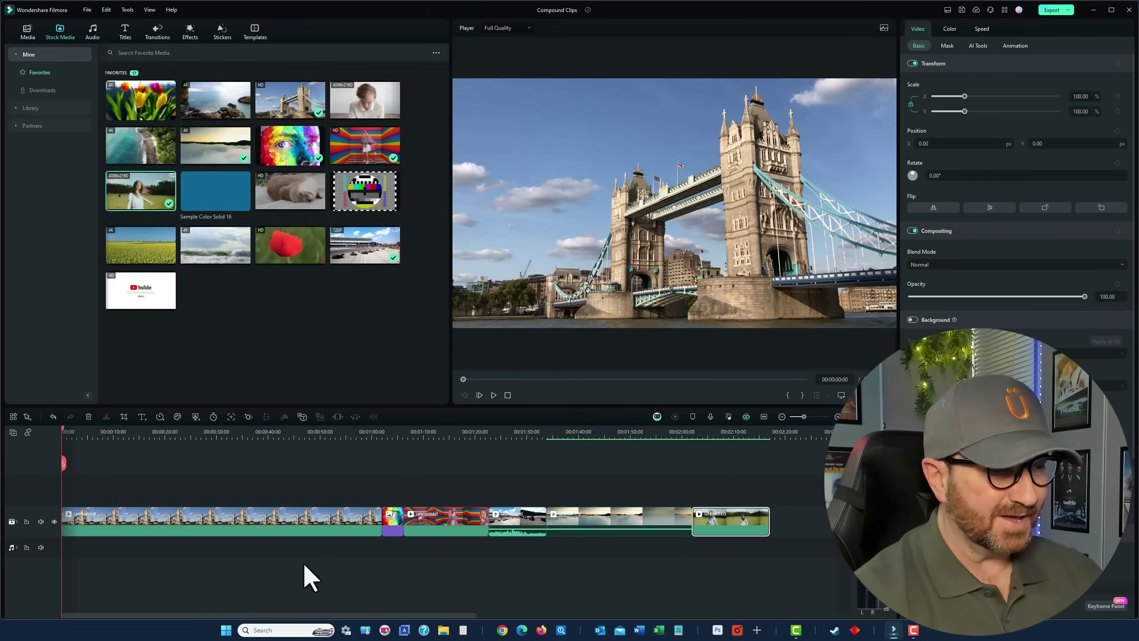
click(274, 529)
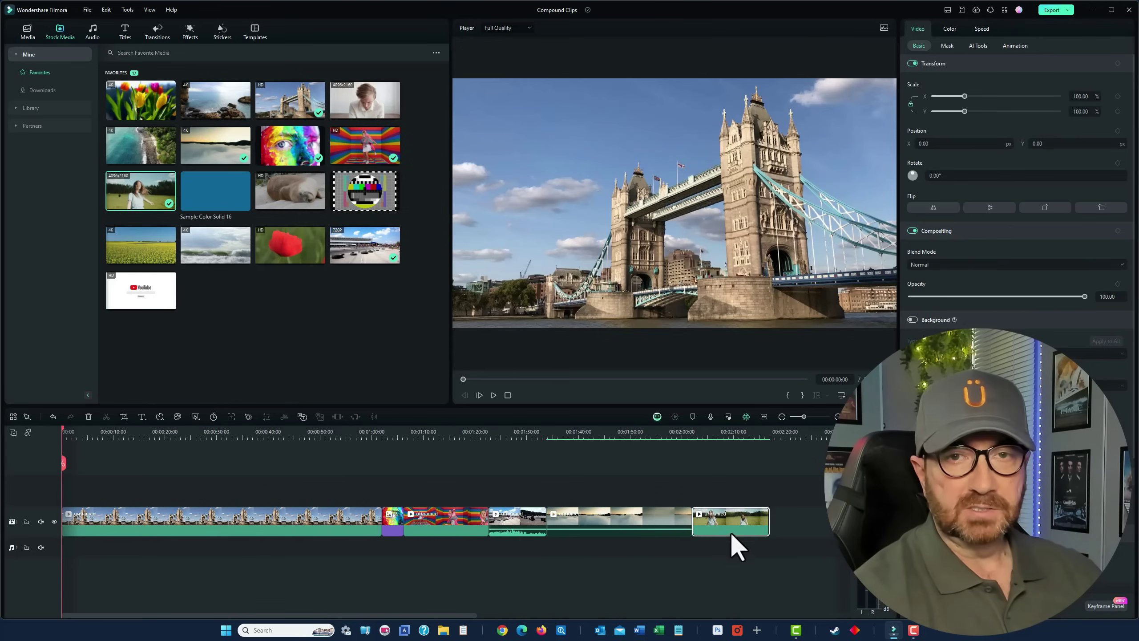
Step: Combine the first three timeline clips into Compound Clip 1
click(723, 558)
drag(790, 543, 197, 527)
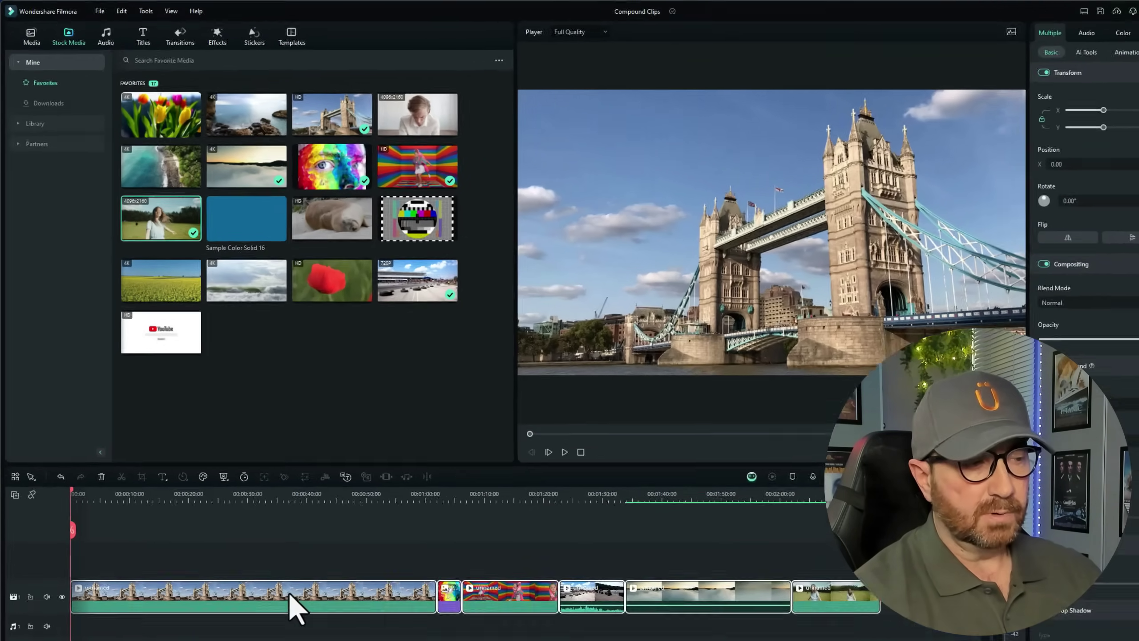
right_click(254, 528)
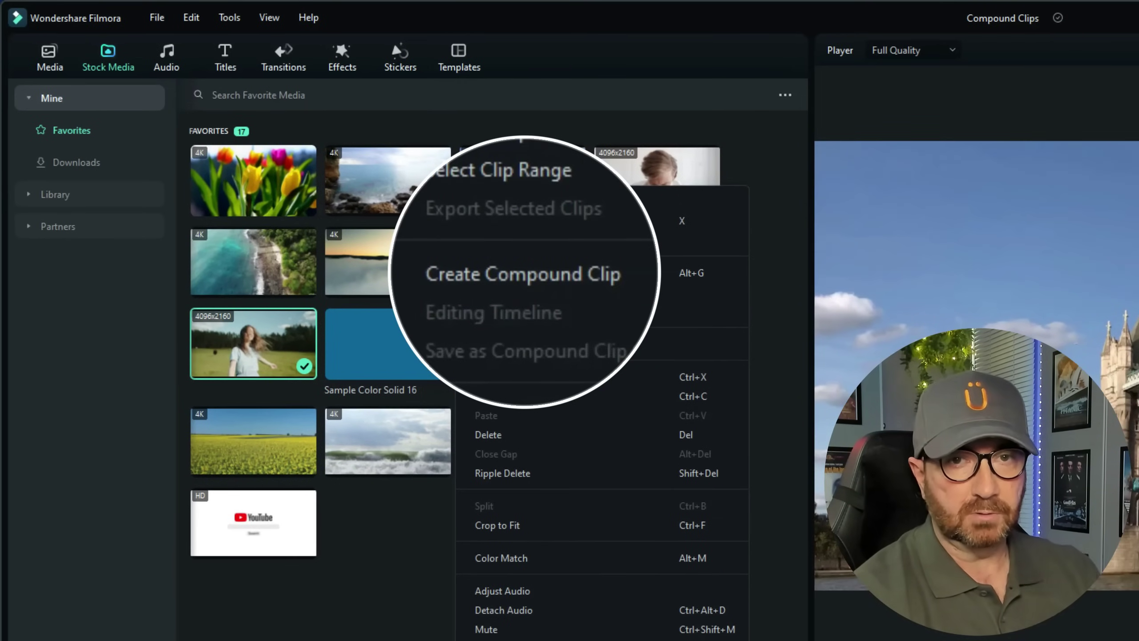
key(Escape)
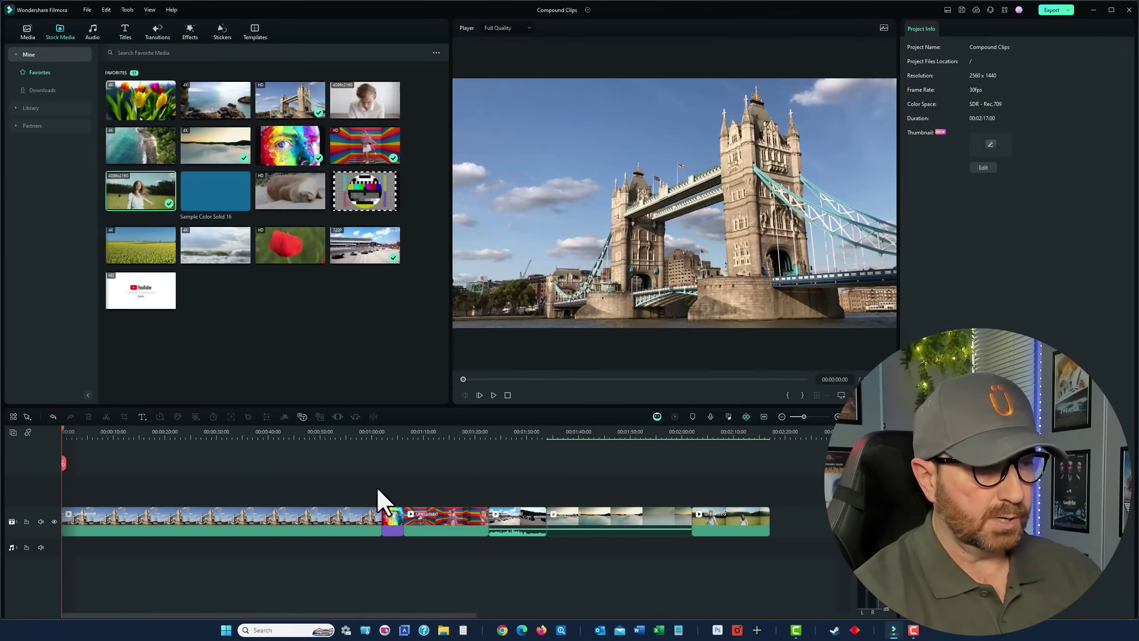
drag(378, 490, 405, 546)
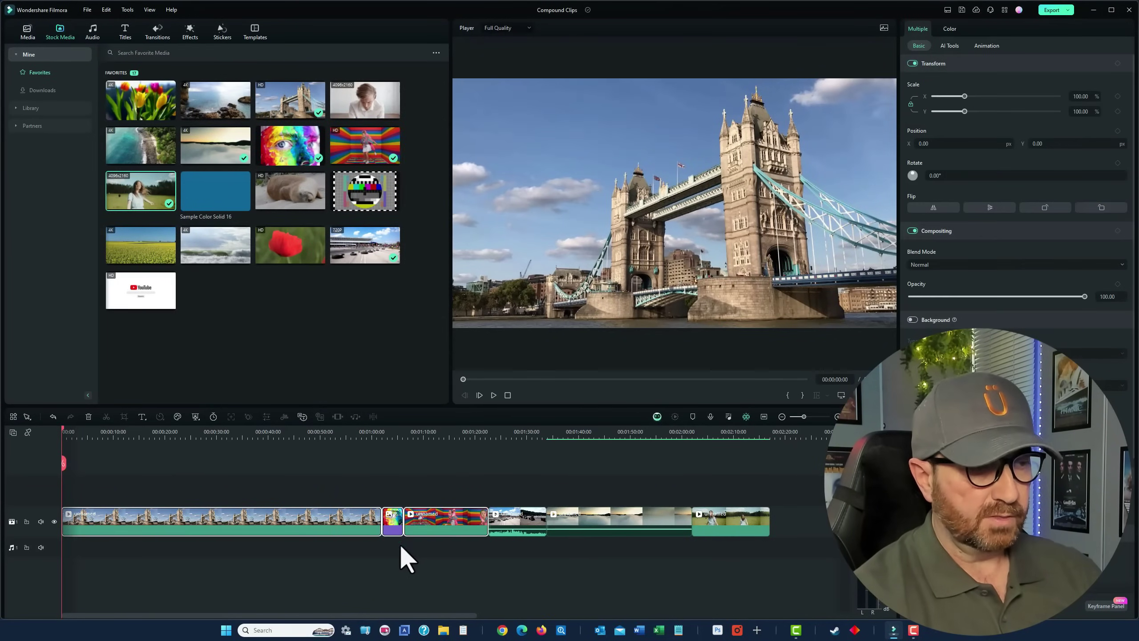
right_click(303, 516)
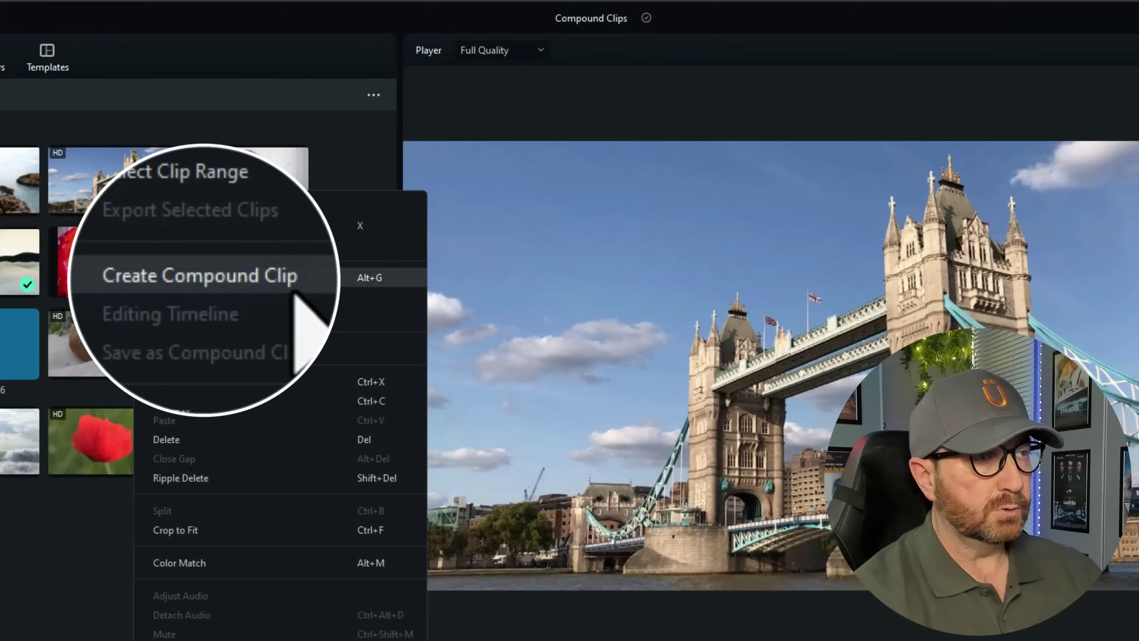
click(246, 280)
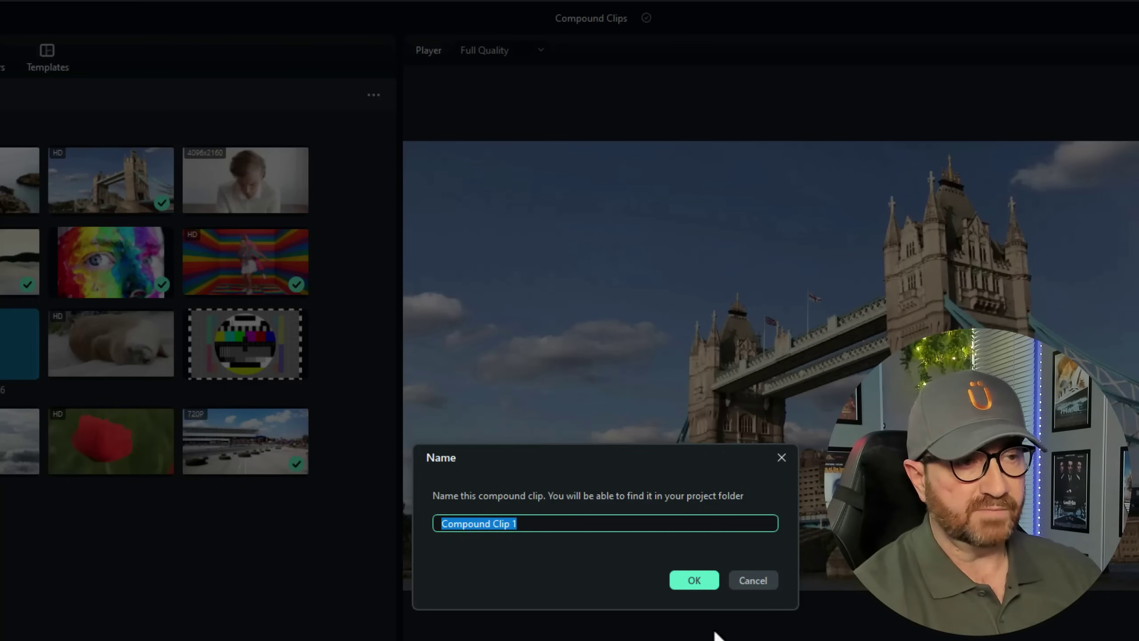
click(695, 581)
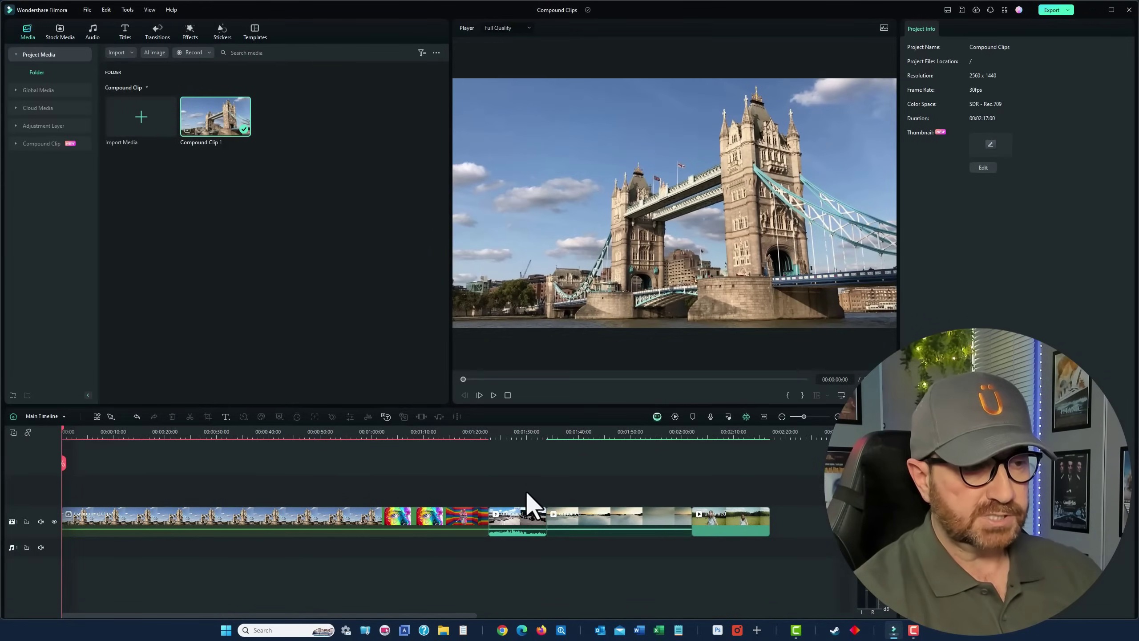
Step: Combine the remaining three clips into Compound Clip 2
drag(527, 492, 709, 517)
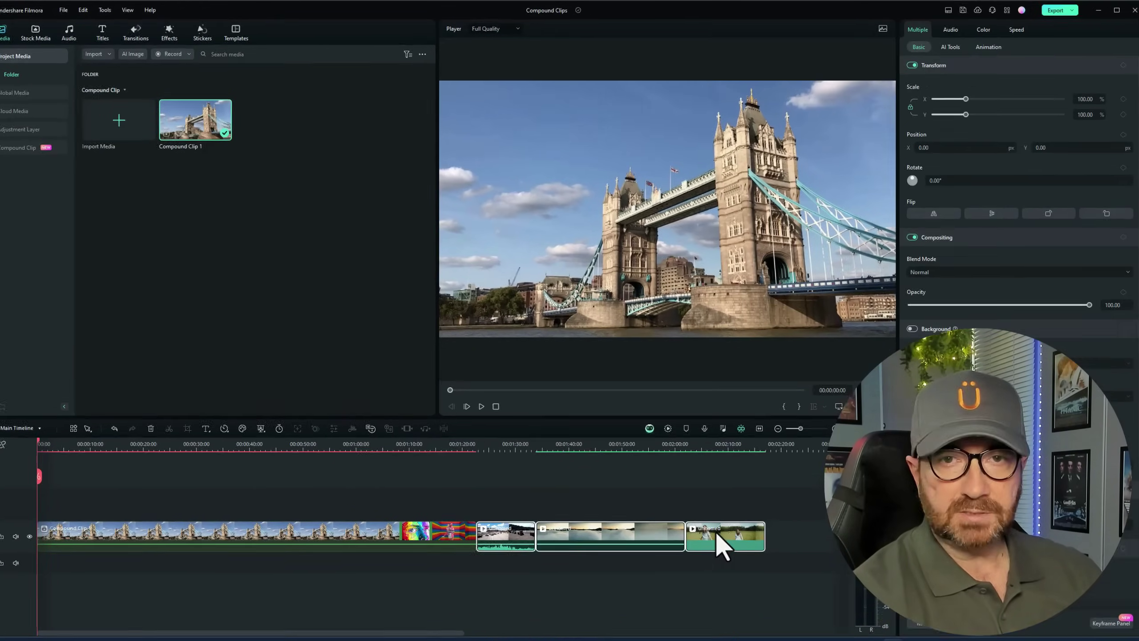
right_click(717, 535)
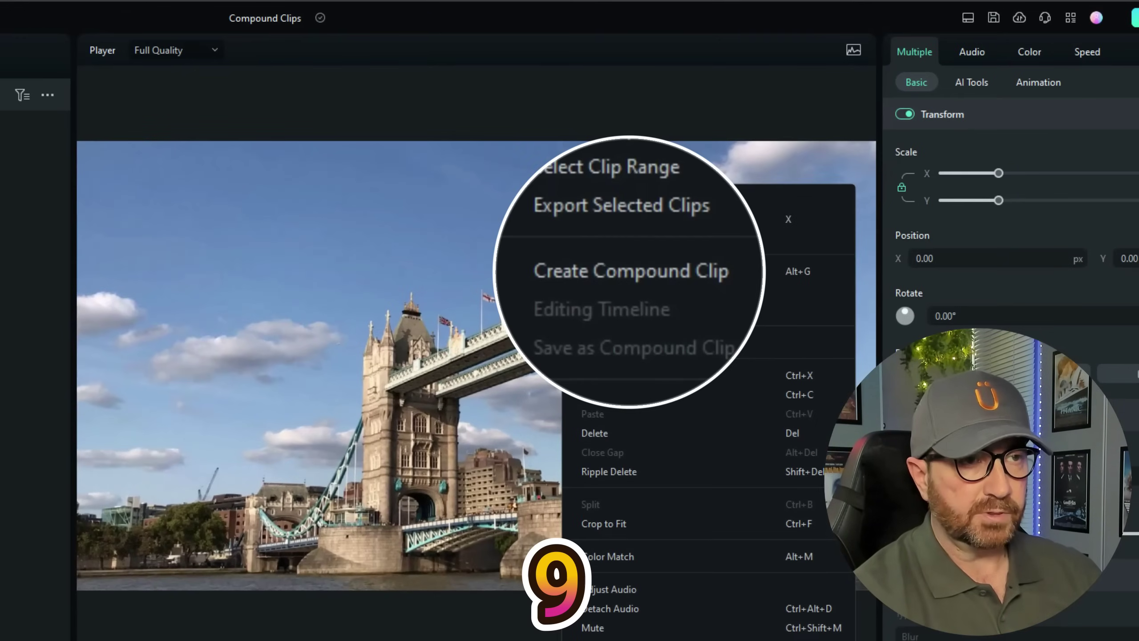
click(675, 269)
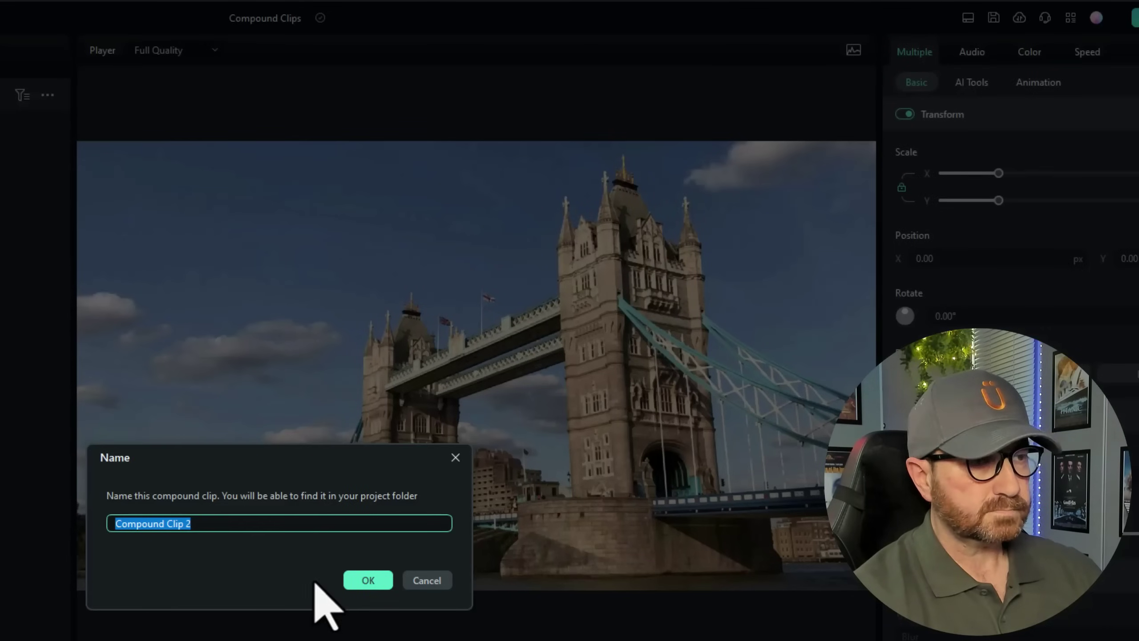
click(367, 580)
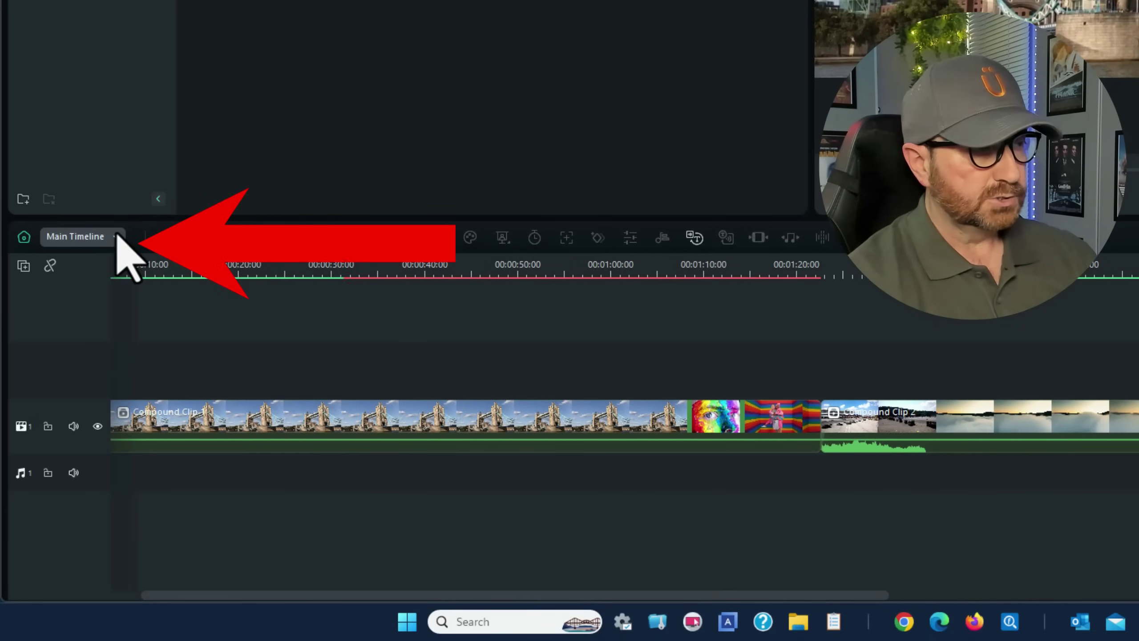
Step: Select Compound Clip 1 and 2 in turn and scrub the playhead through both, ending near 24 seconds
click(454, 425)
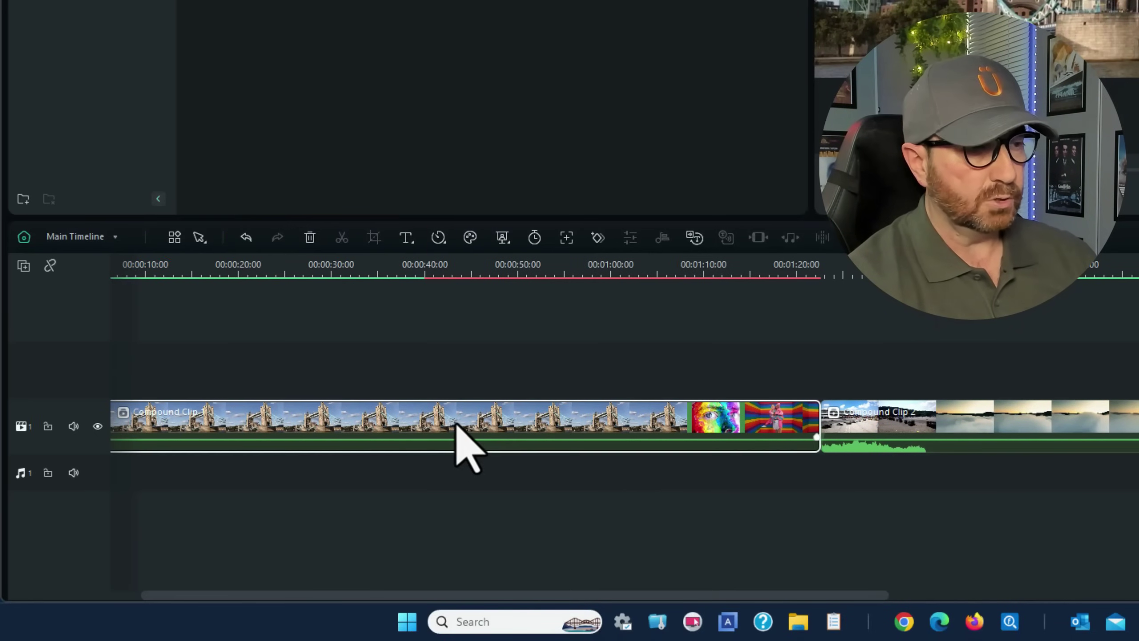
click(1054, 420)
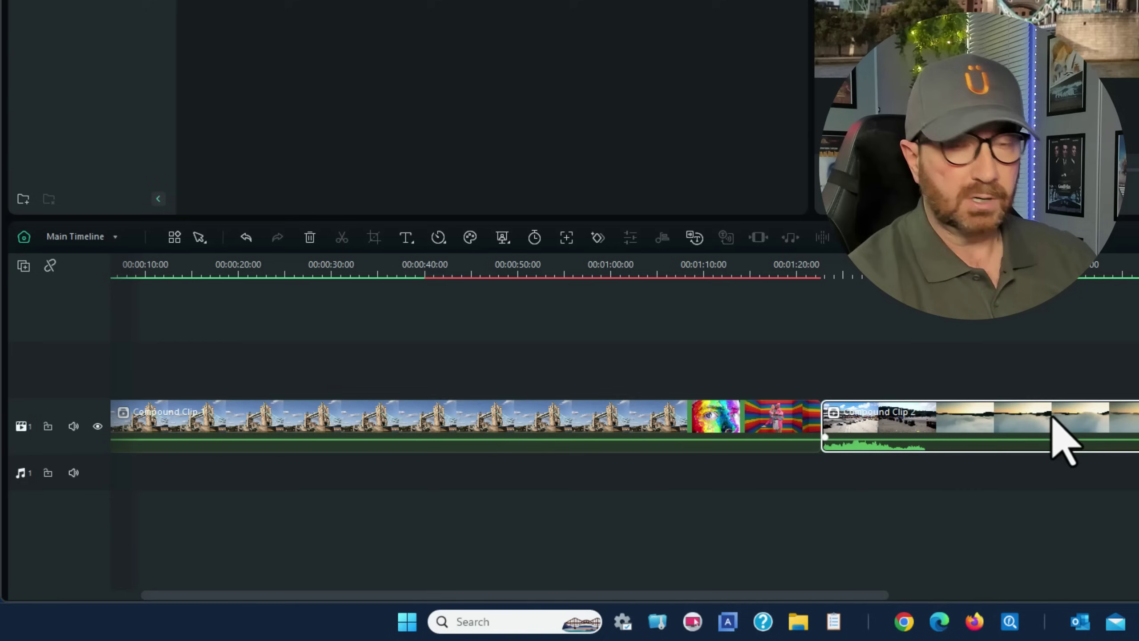
click(726, 417)
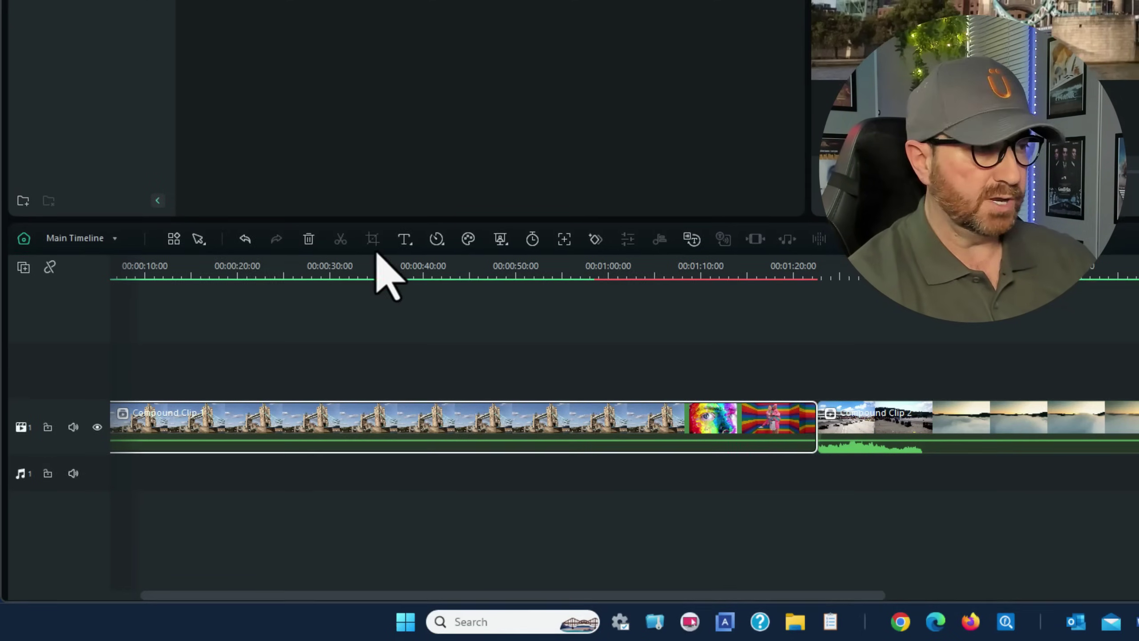
click(381, 272)
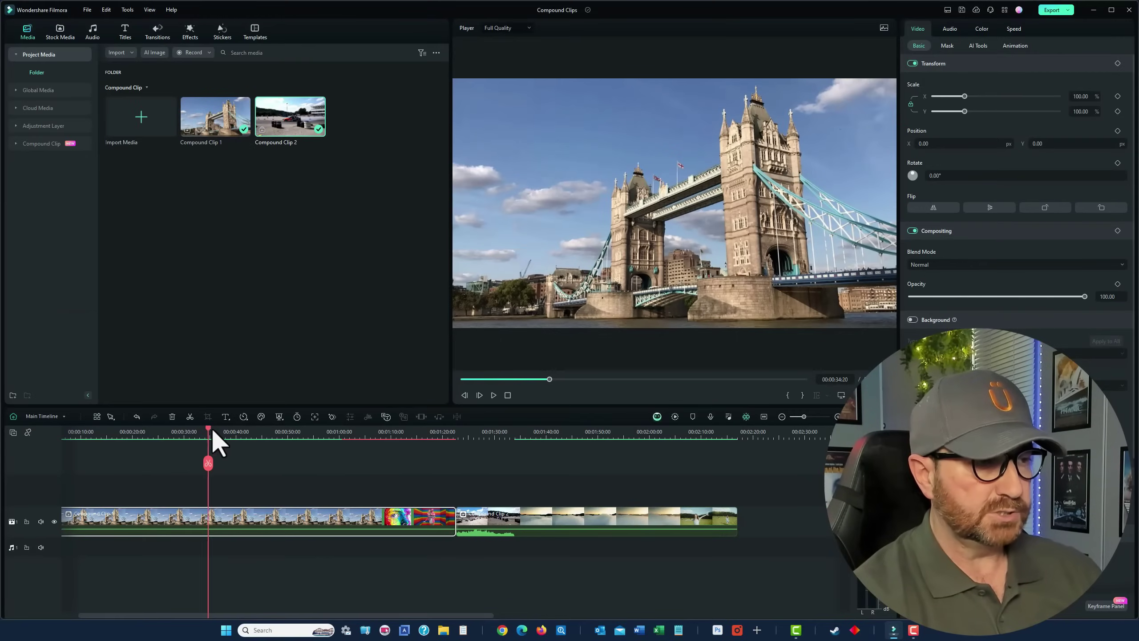
drag(213, 432, 435, 442)
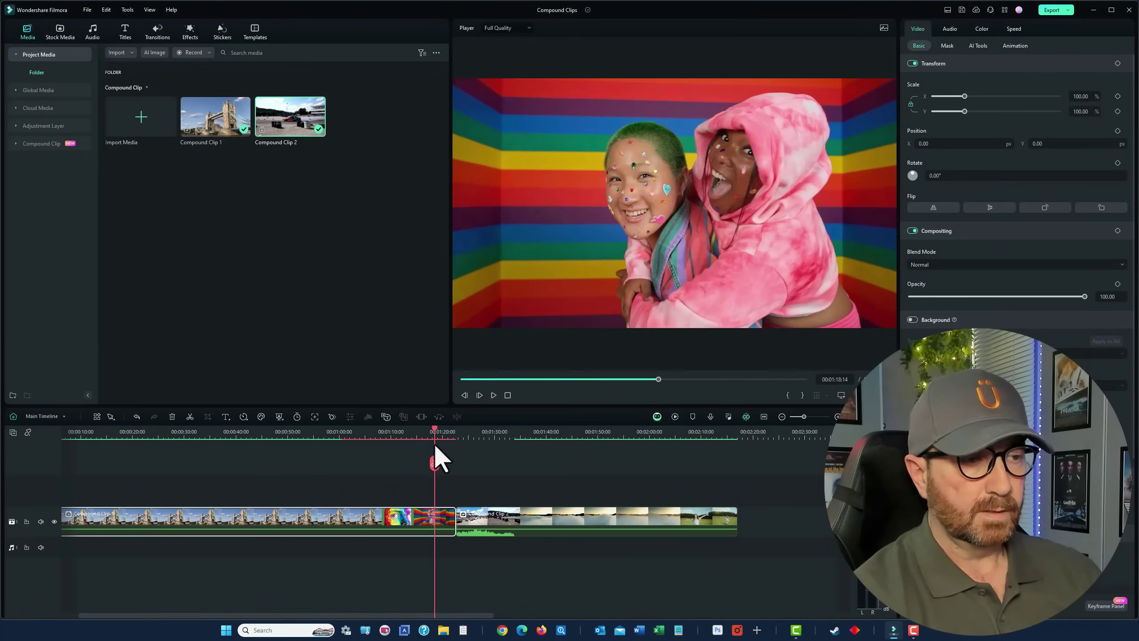
click(550, 522)
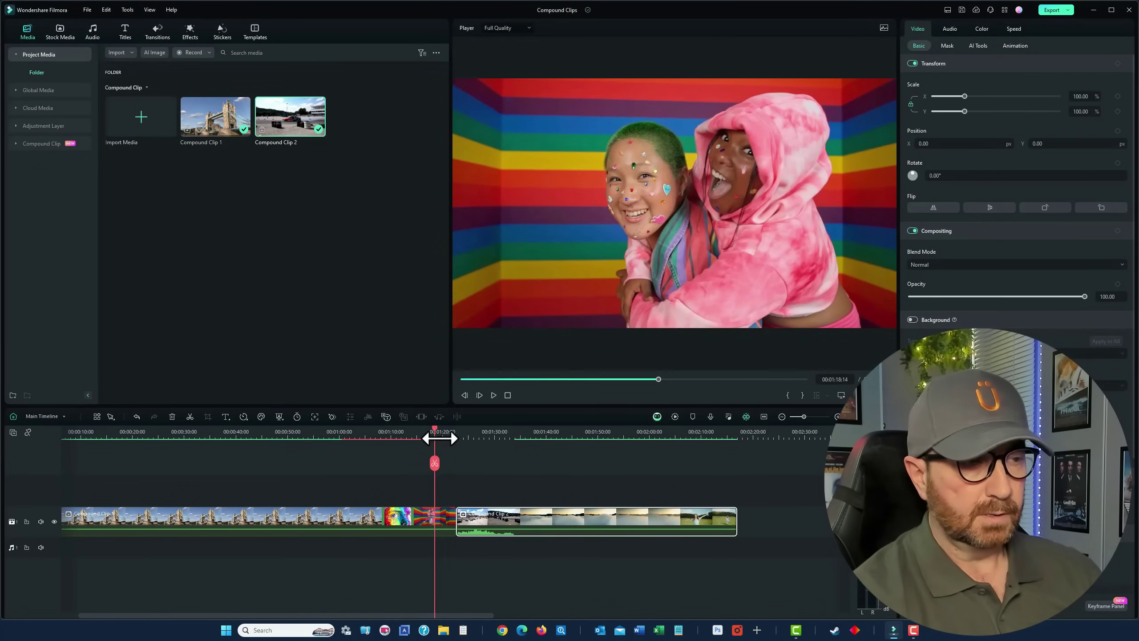
drag(434, 431, 546, 467)
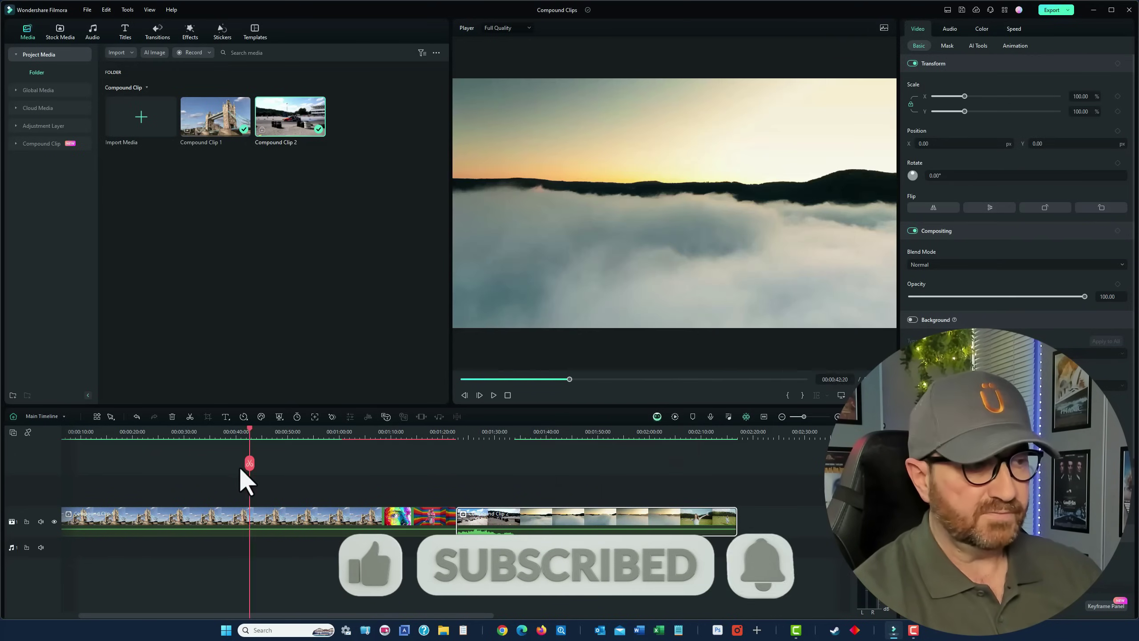
drag(247, 465, 158, 464)
click(64, 416)
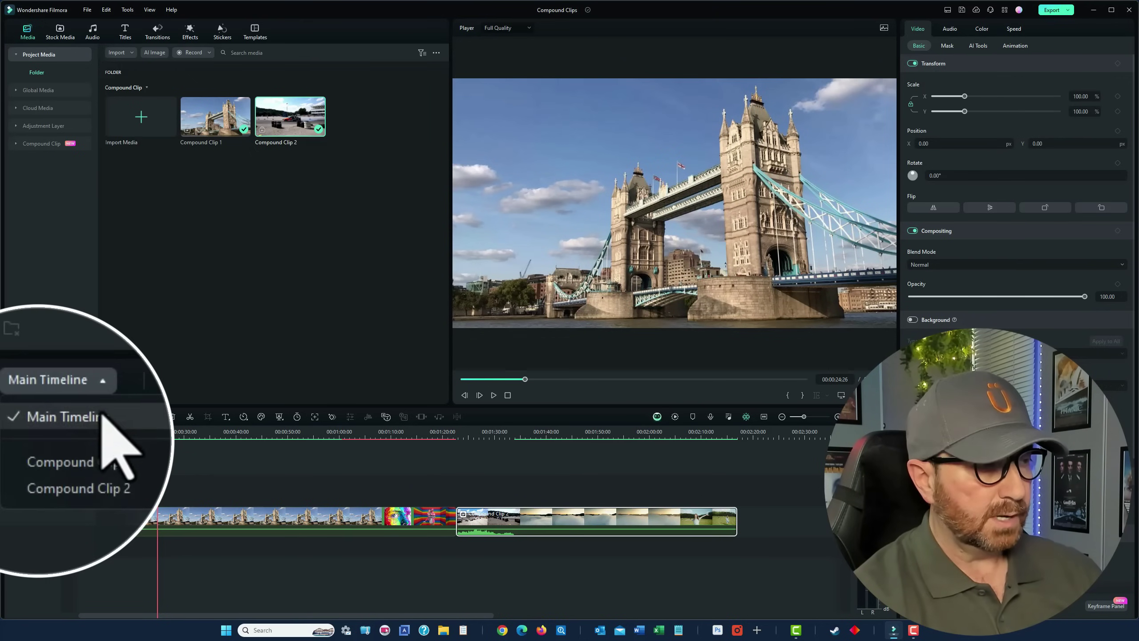
Step: Open Compound Clip 1 and inspect its Tower Bridge, face image and rainbow dancer clips
click(98, 461)
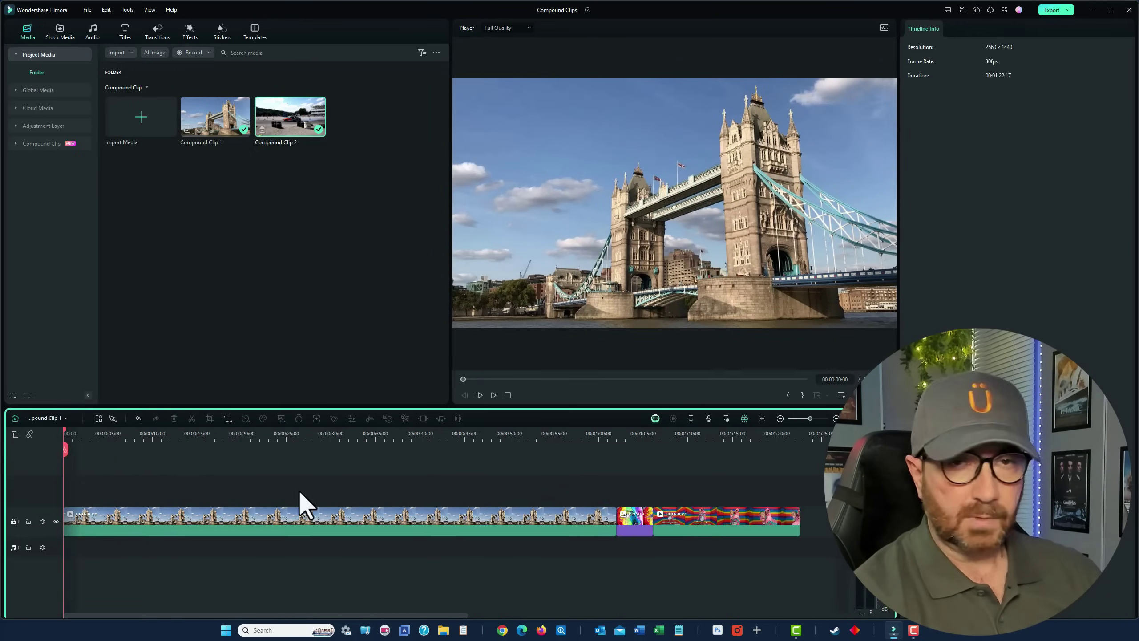
click(340, 524)
click(641, 519)
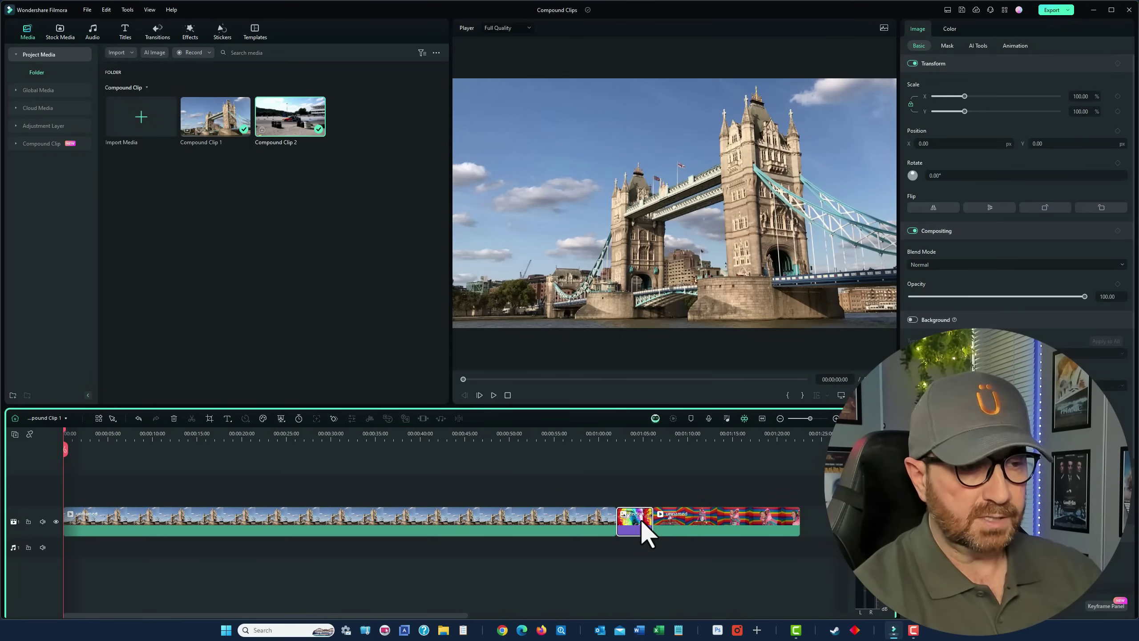
click(746, 525)
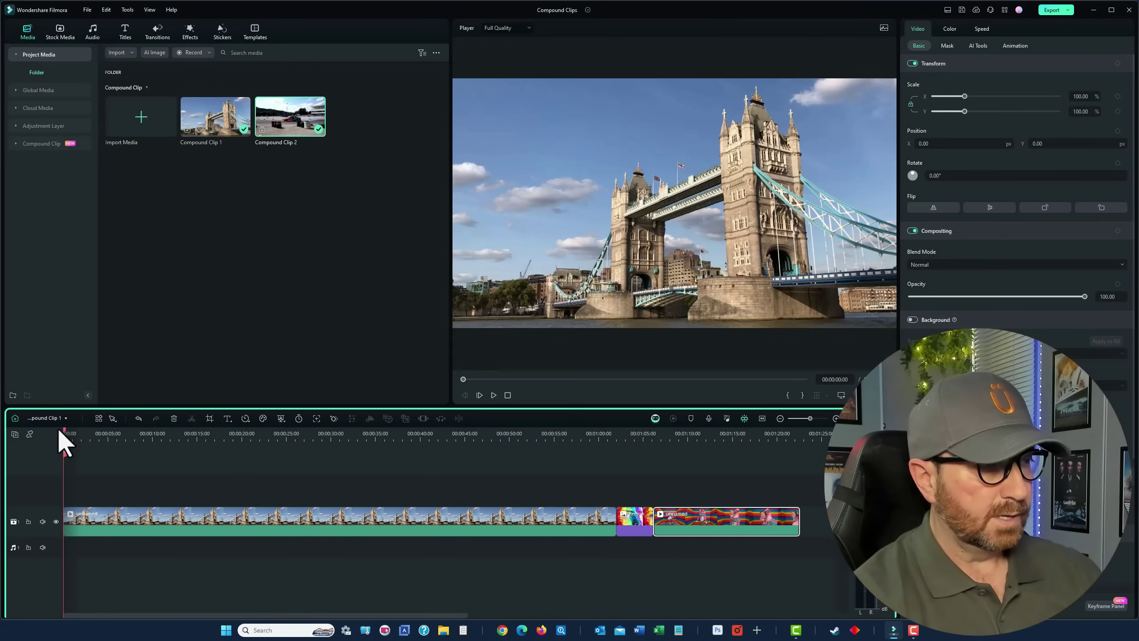
Step: Switch to Compound Clip 2 and inspect its second and third clips
click(66, 417)
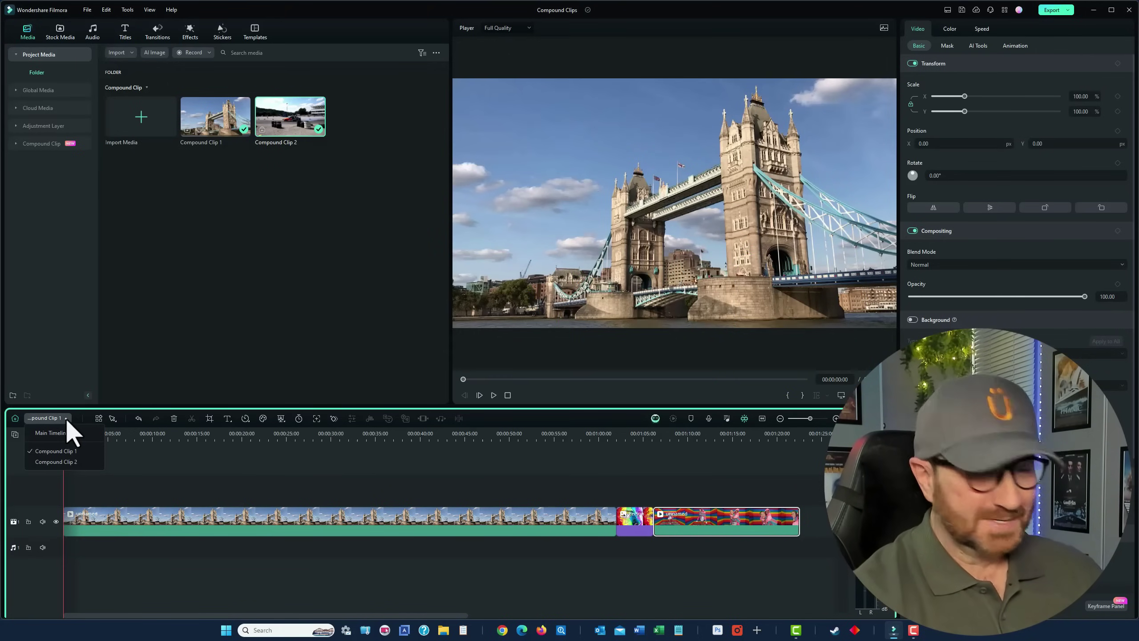
click(51, 459)
click(166, 521)
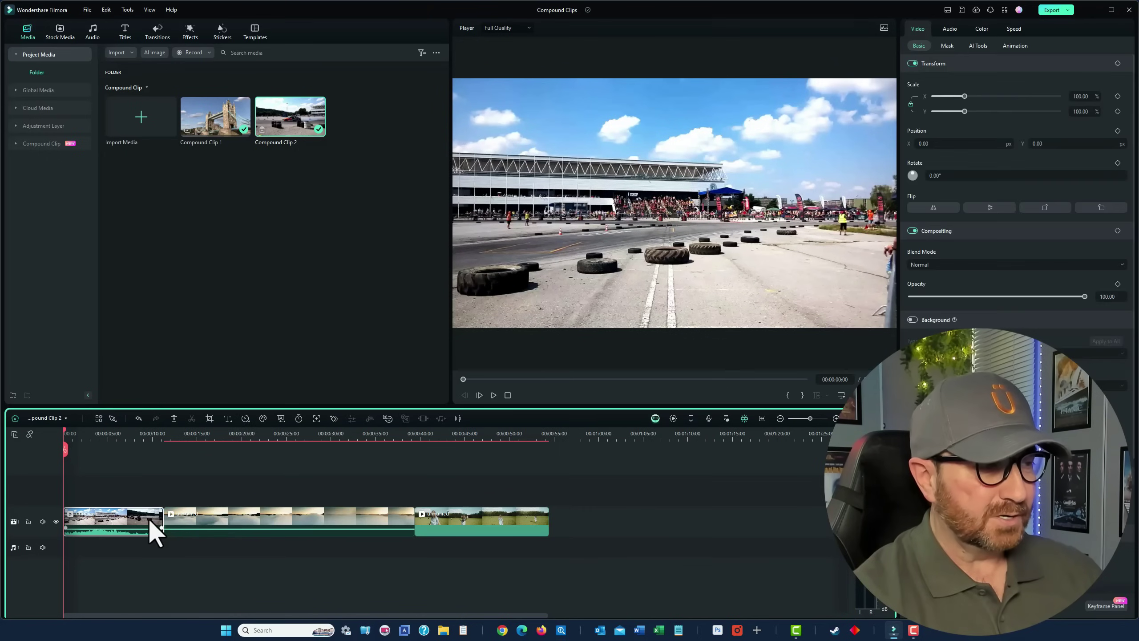
click(462, 520)
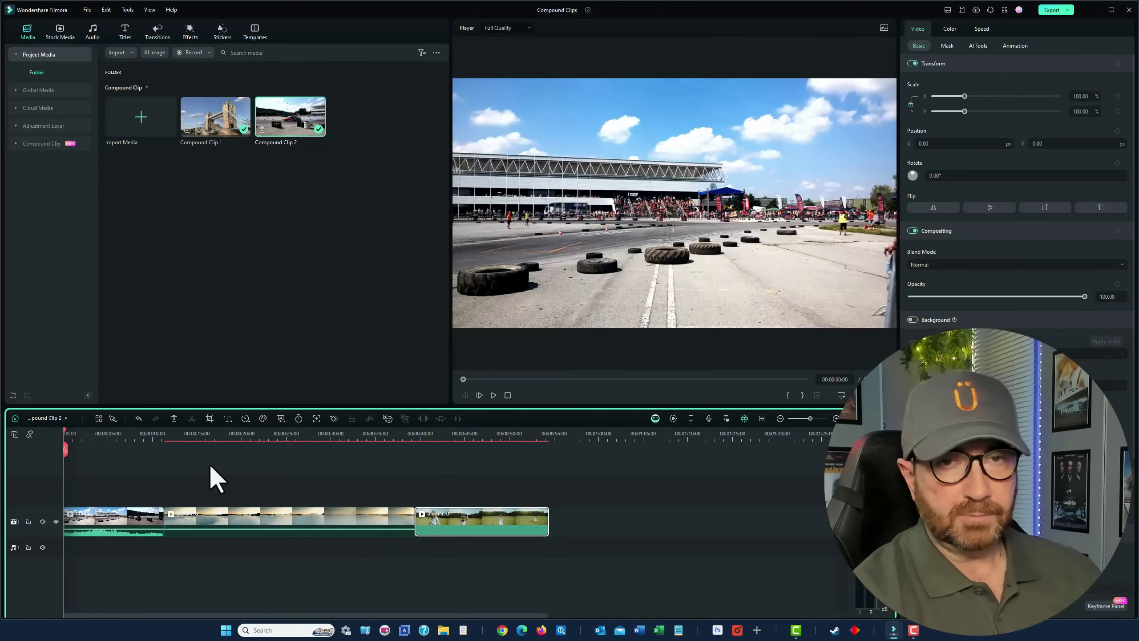
Step: Check Compound Clip 2 on the main timeline, then reopen it and select the fog clip at 00:00:23
click(65, 417)
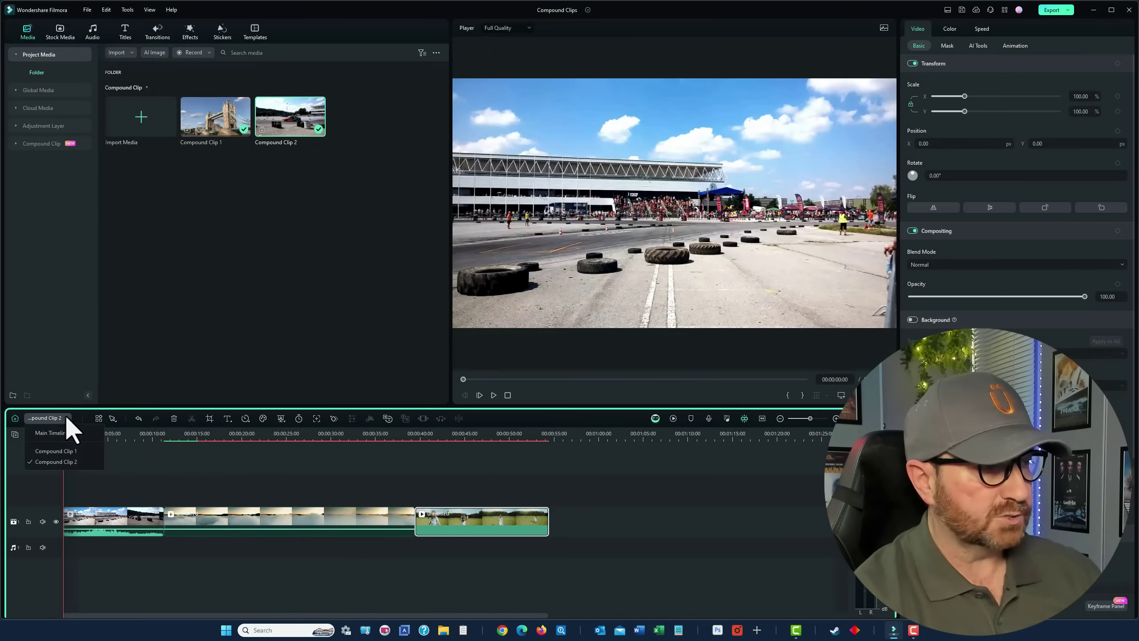
click(63, 432)
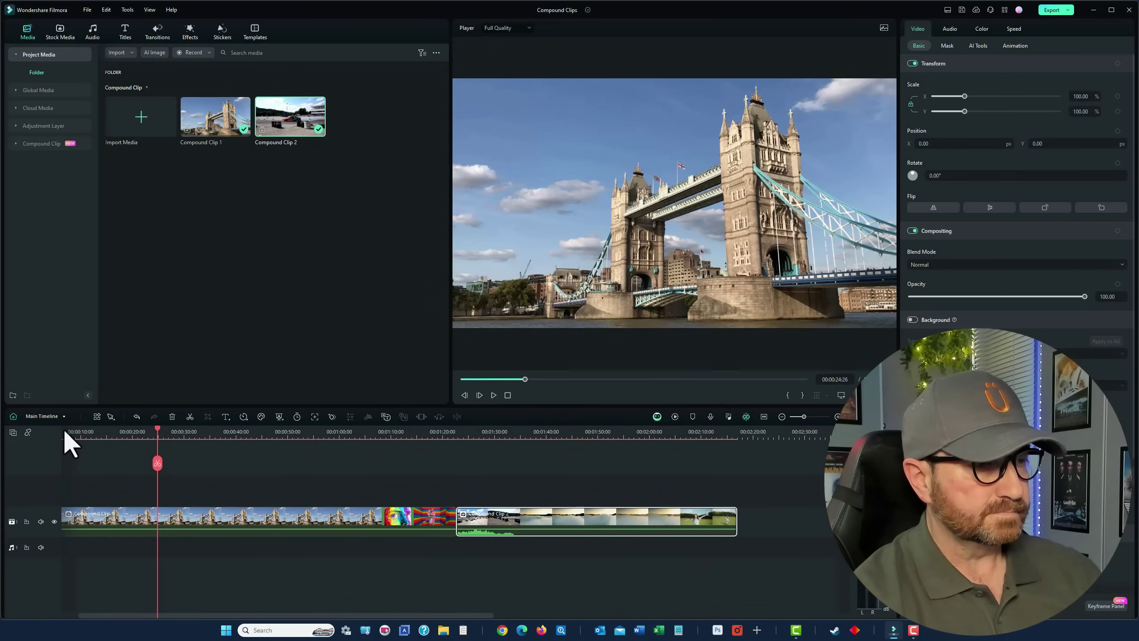
drag(566, 434, 716, 454)
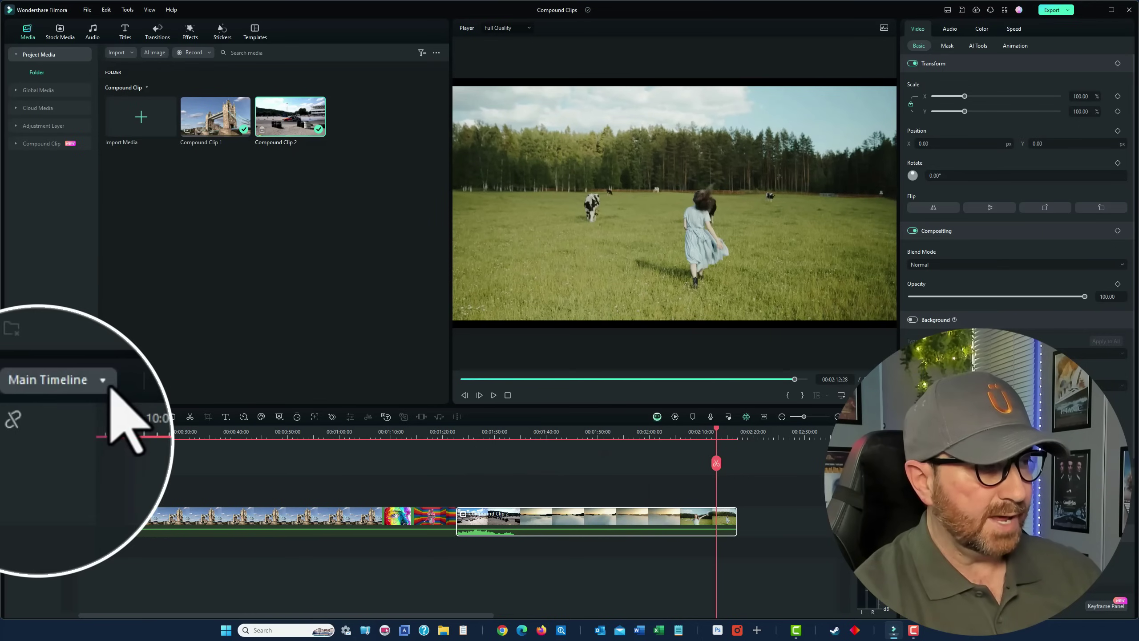
click(65, 411)
click(78, 472)
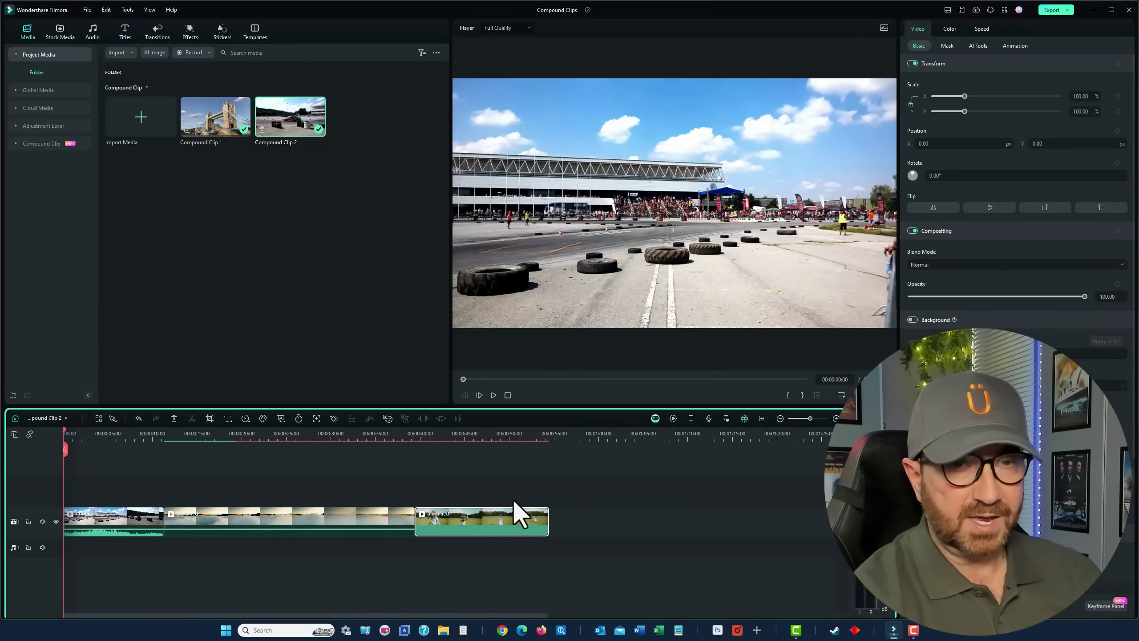
click(268, 434)
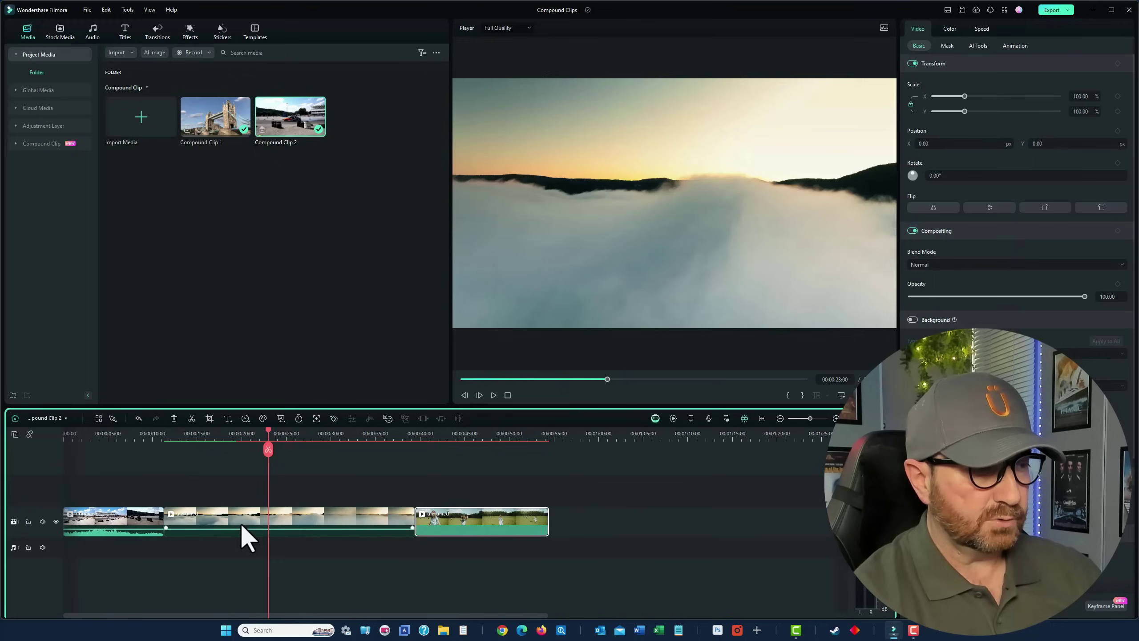
click(197, 519)
Step: Trim the fog clip to 00:00:23, insert the red poppy favourite after the racetrack, and close the gap
drag(169, 517, 269, 517)
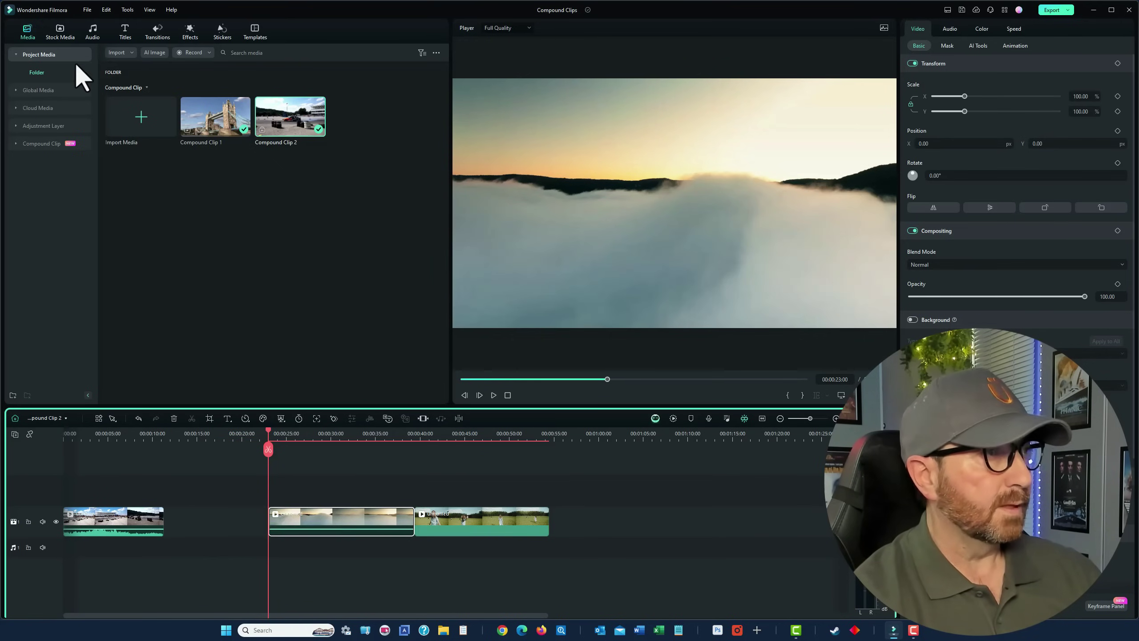
click(67, 36)
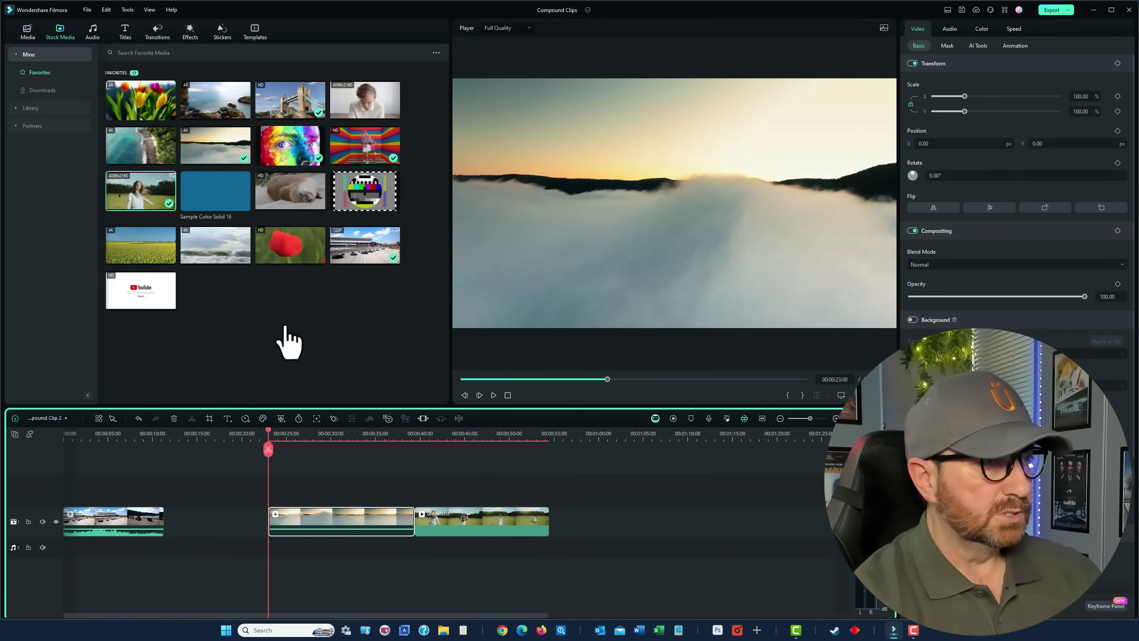
drag(284, 252, 179, 528)
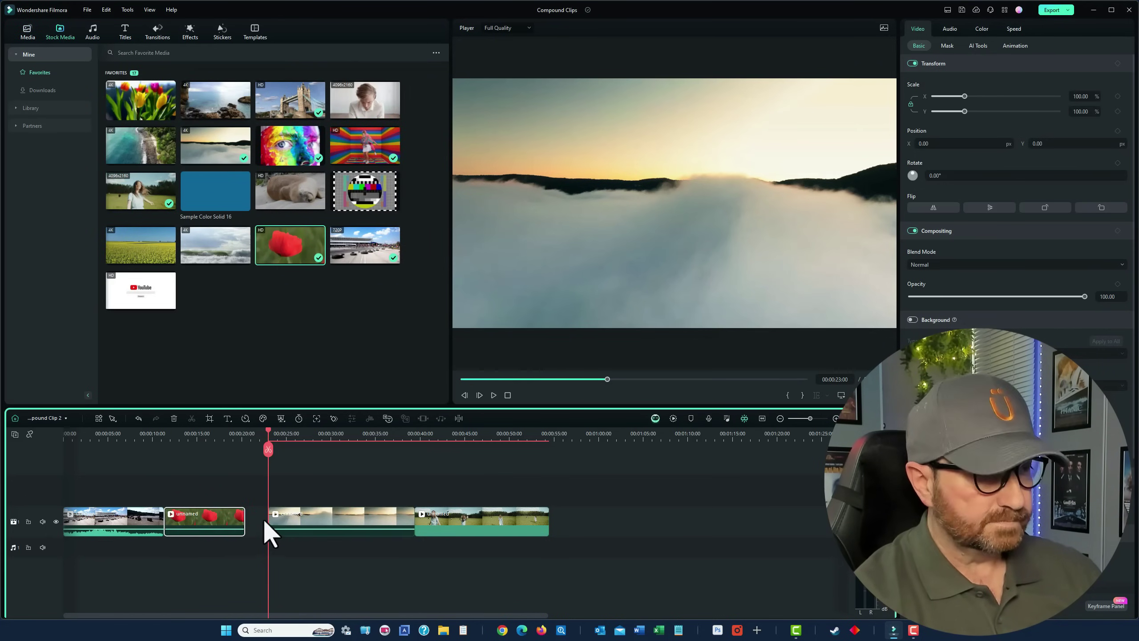
drag(268, 519, 247, 520)
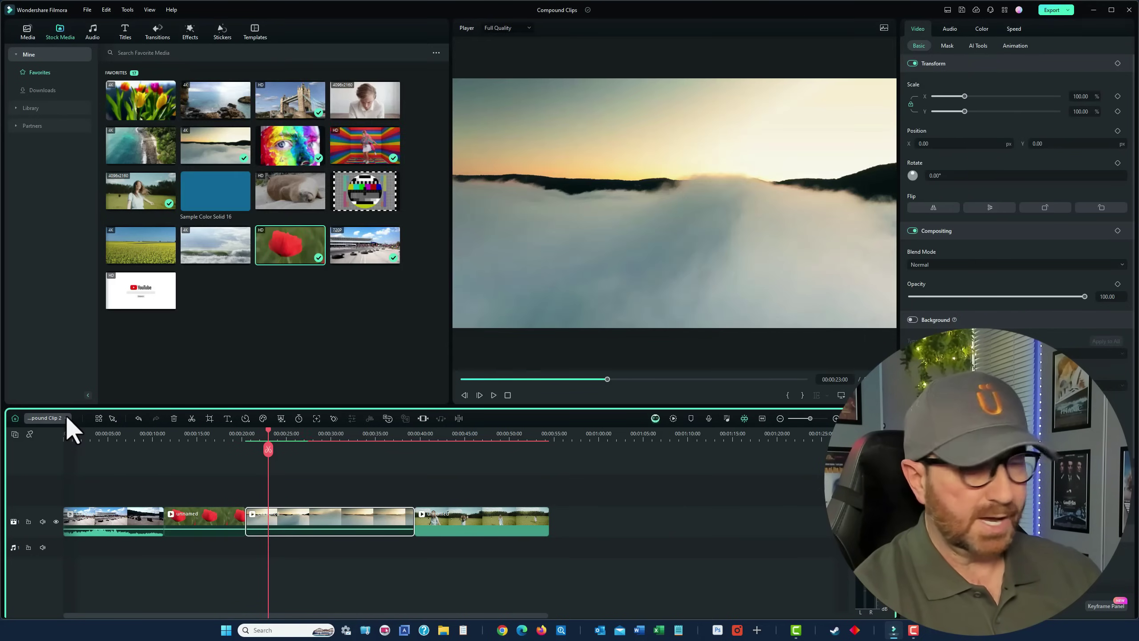
Step: Back on the main timeline, preview the new red poppy section of Compound Clip 2
click(67, 418)
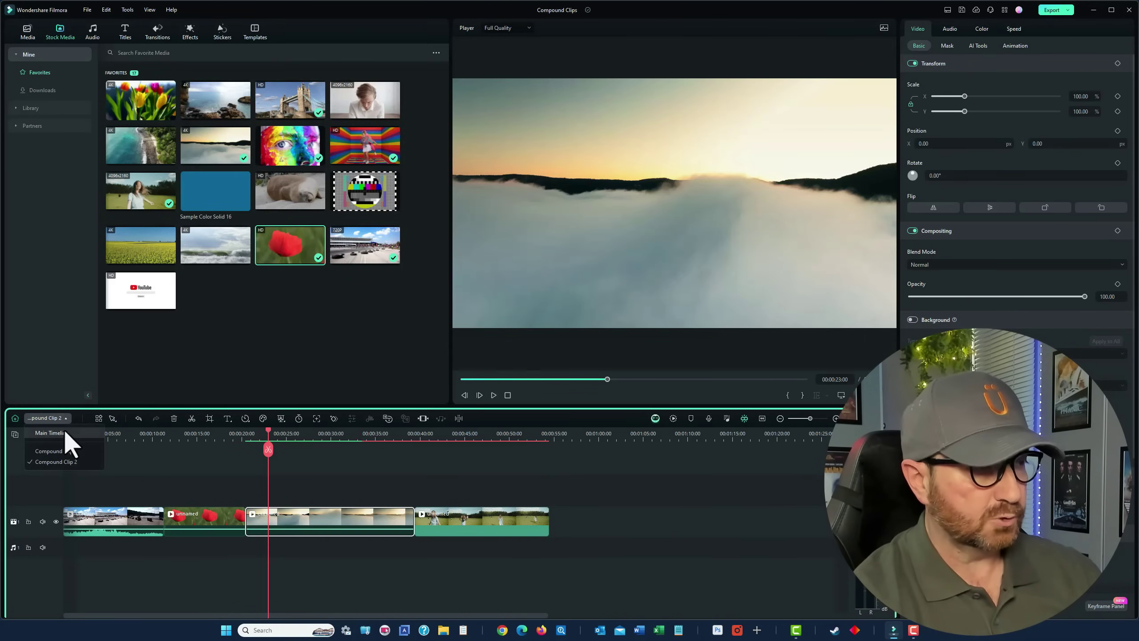
click(65, 429)
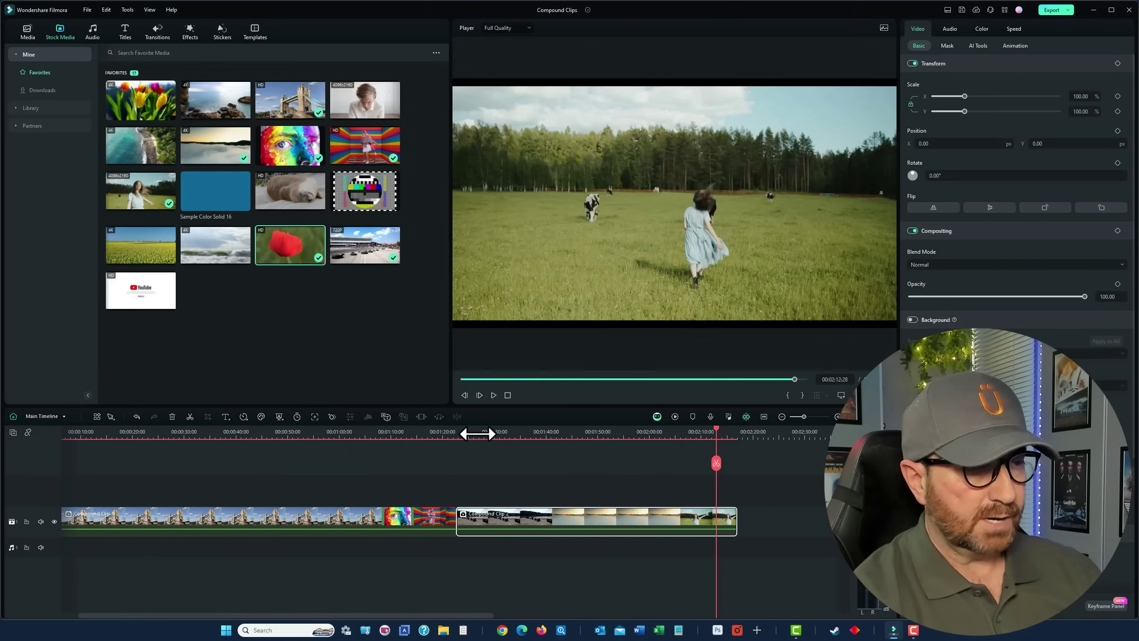
click(478, 432)
drag(479, 434, 709, 454)
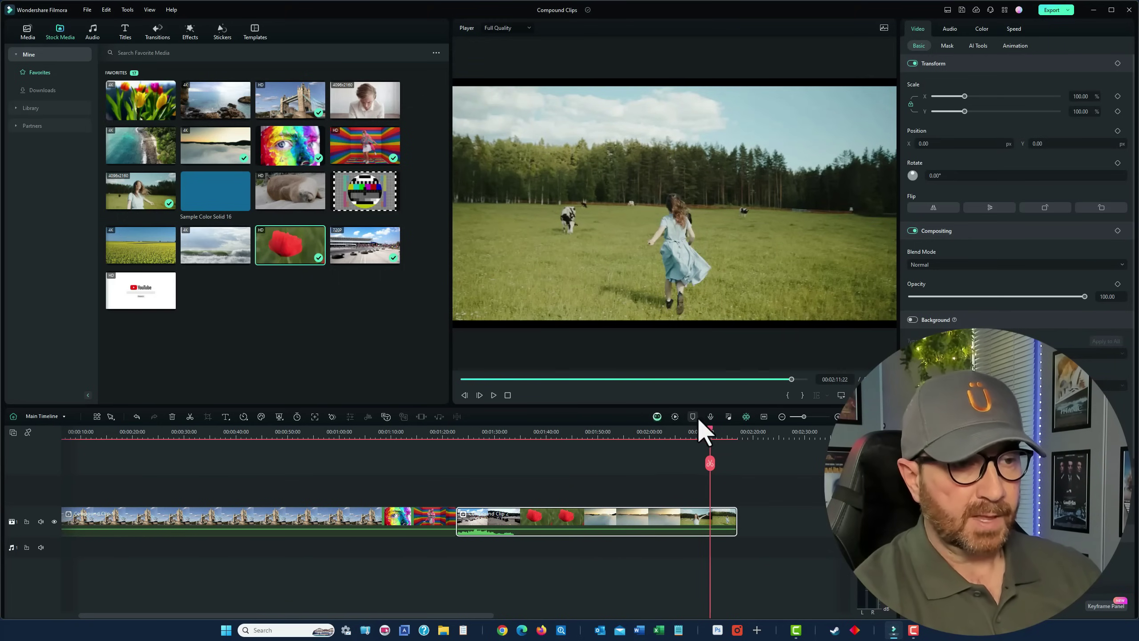
drag(709, 430, 328, 443)
Step: Open Compound Clip 1 and select its Tower Bridge and rainbow clips
click(64, 417)
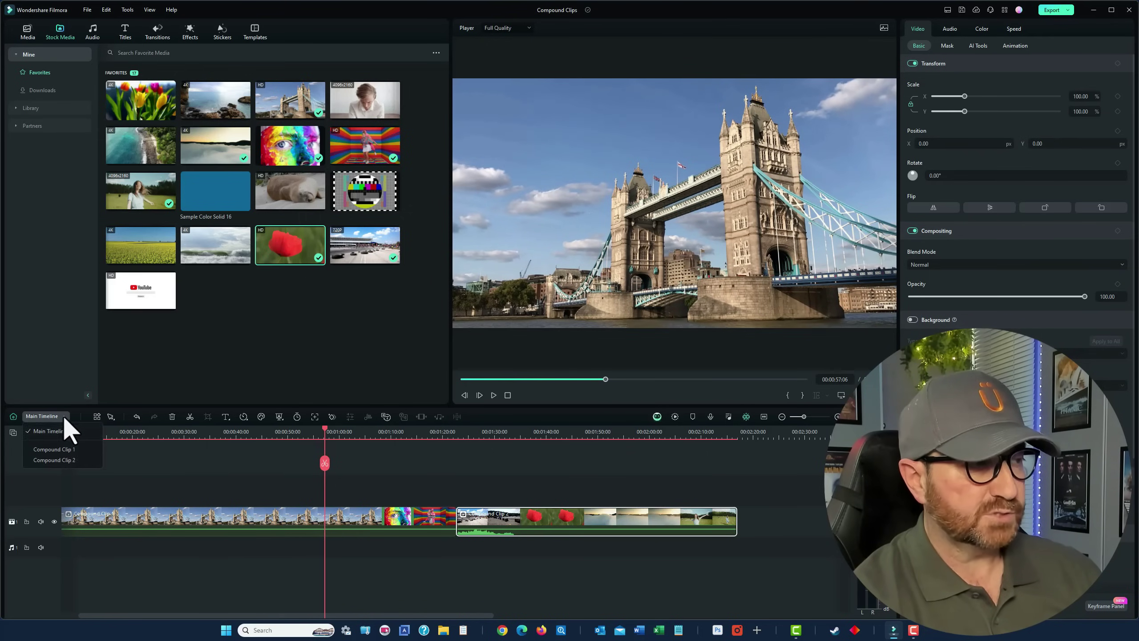
click(64, 443)
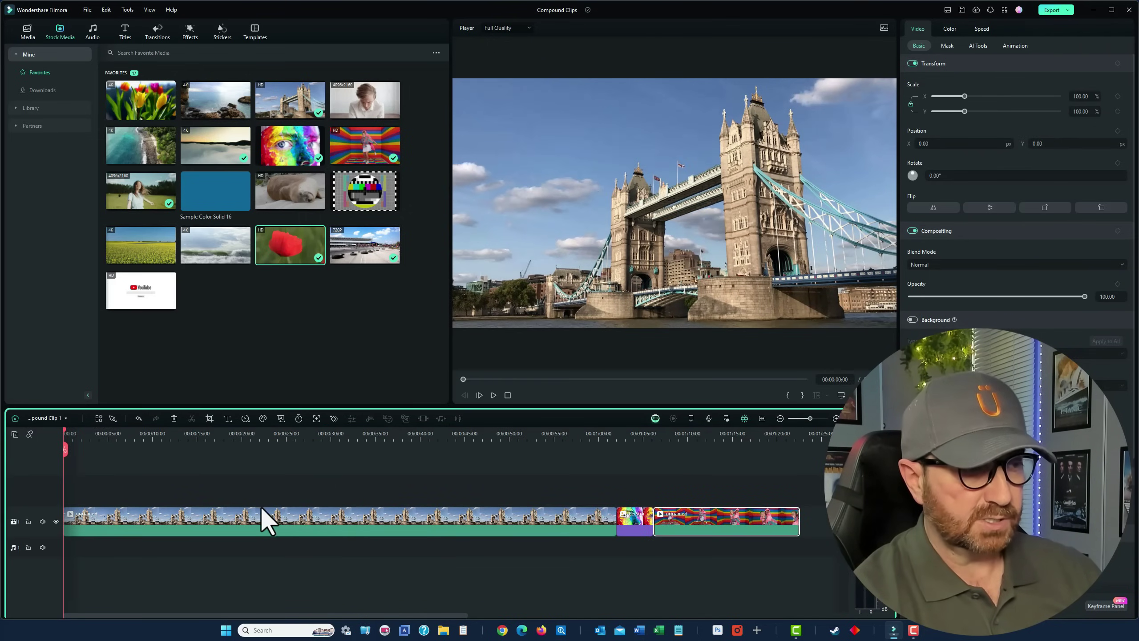
click(264, 519)
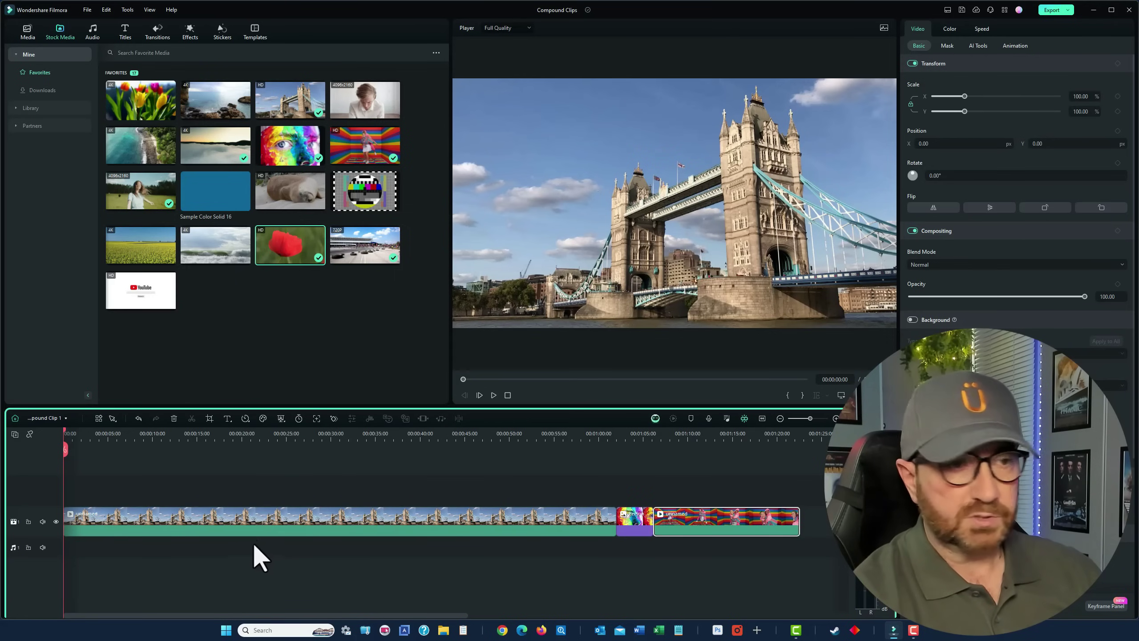
click(686, 524)
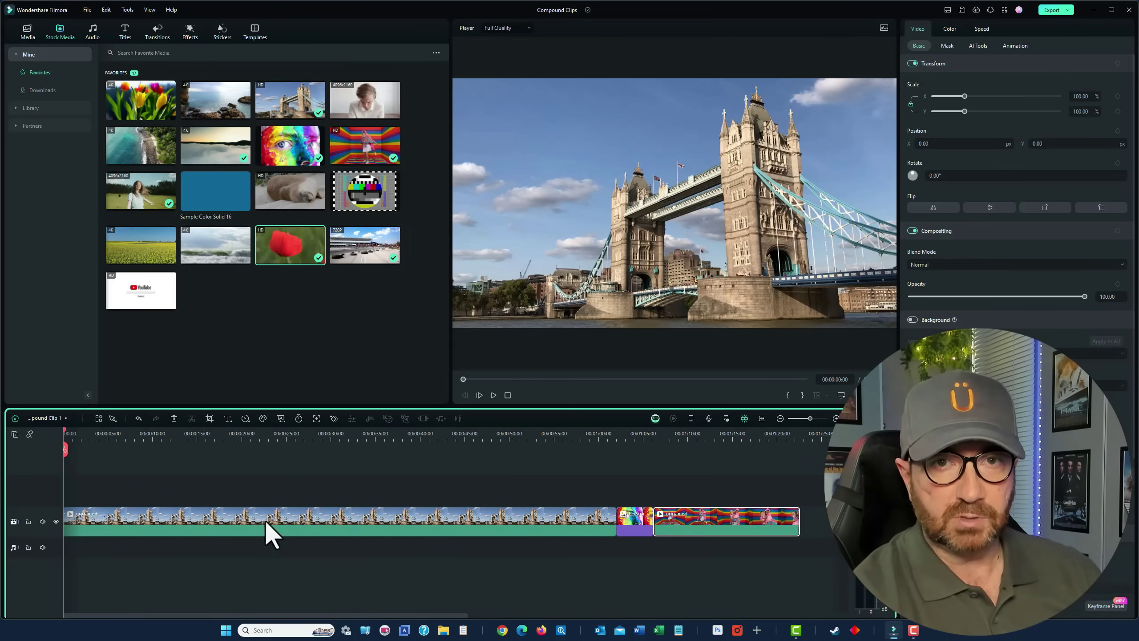
Step: Apply the Silent Film effect to the Tower Bridge clip at 75 opacity
click(213, 435)
click(244, 523)
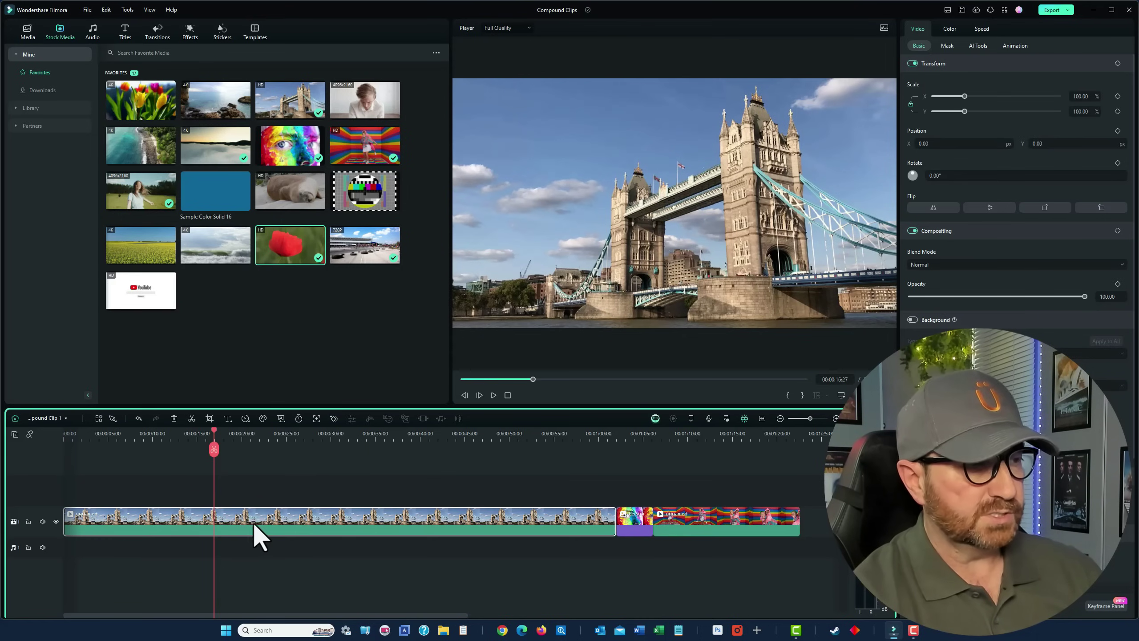
click(193, 41)
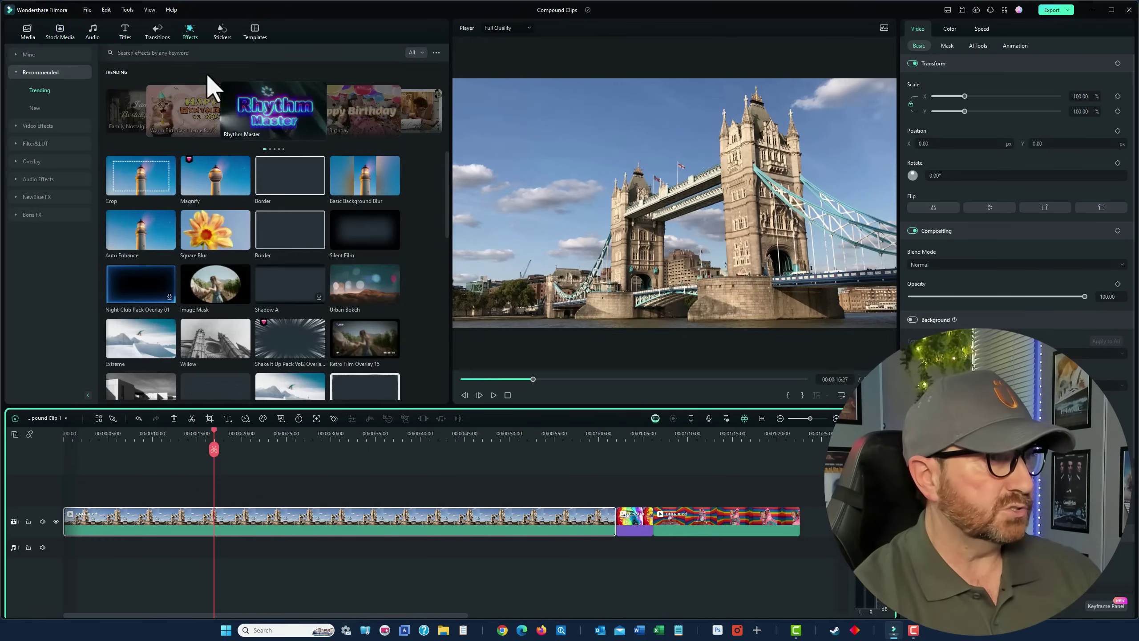
drag(367, 228, 141, 528)
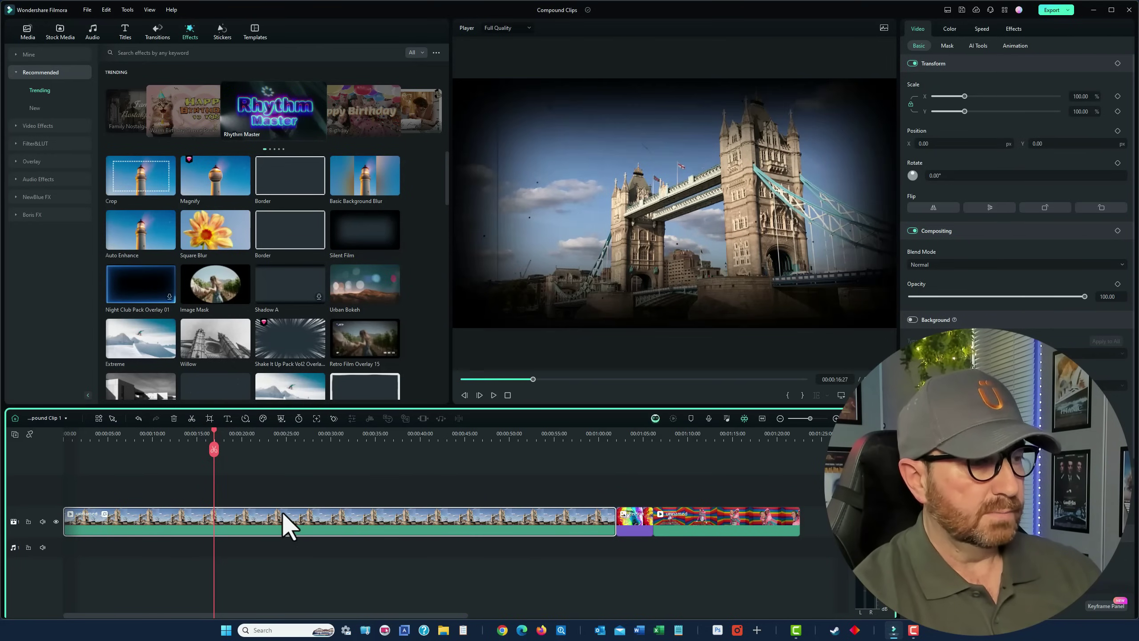
click(1014, 29)
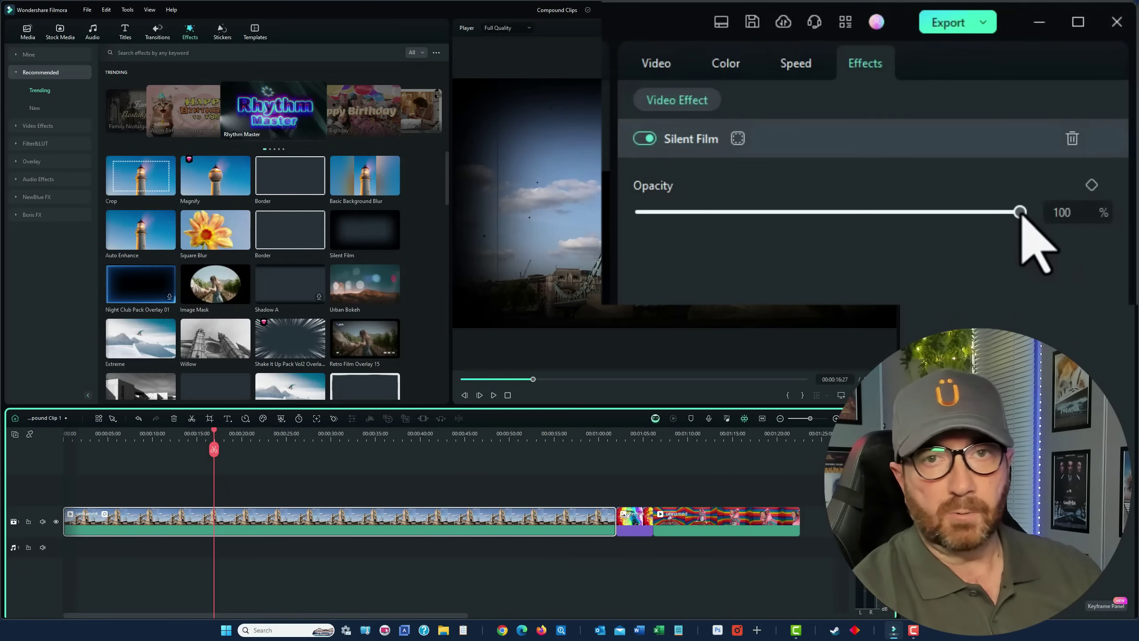
drag(1020, 212, 930, 212)
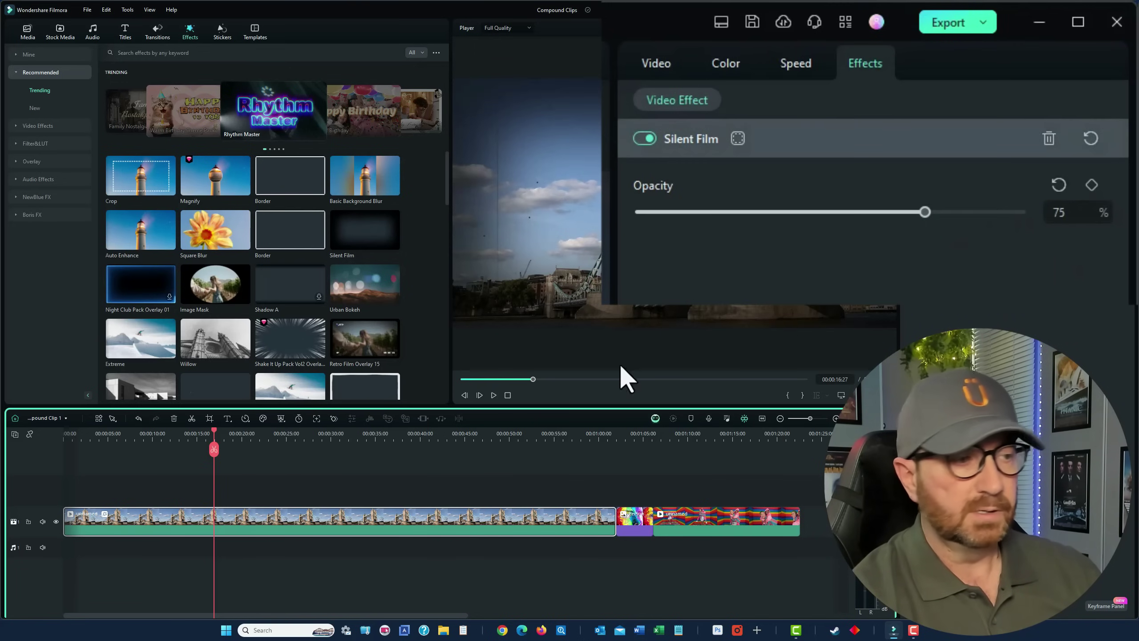
Step: Try Silent Film on the small rainbow image clip at 83 opacity, then undo it
click(631, 522)
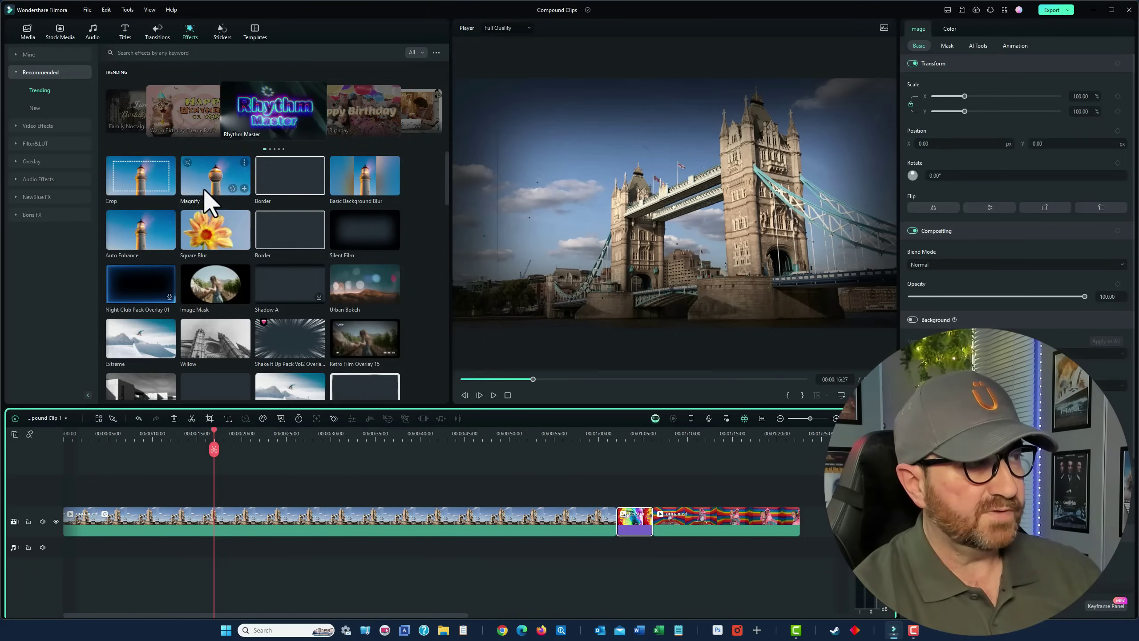
drag(367, 238, 641, 523)
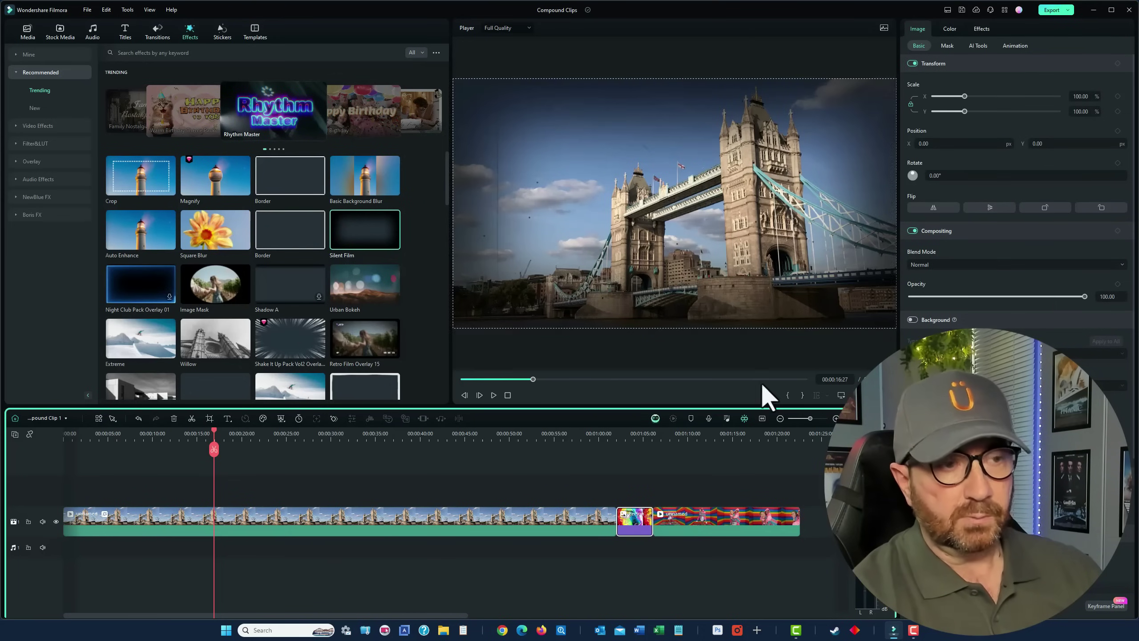
click(981, 29)
drag(1088, 98, 1055, 100)
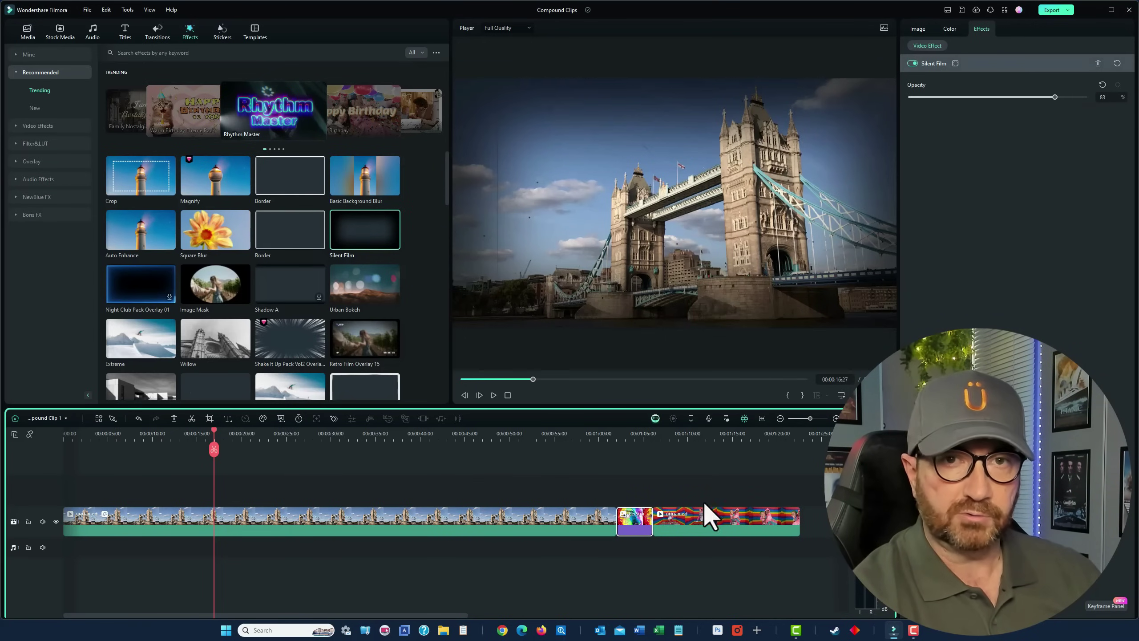
key(ctrl+z)
key(ctrl+z)
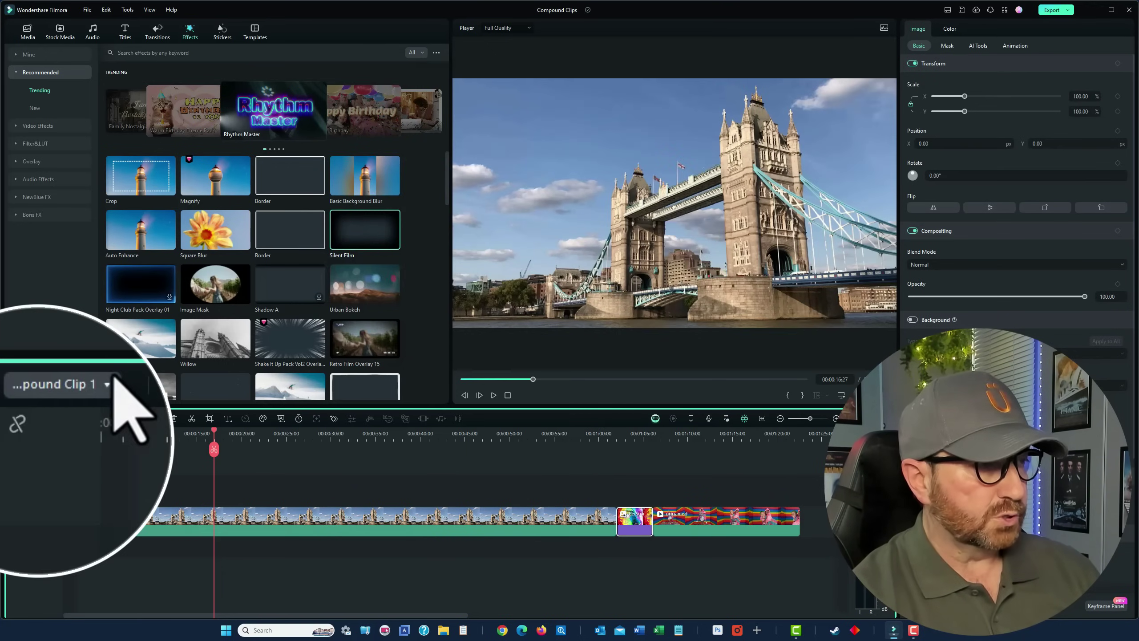
Step: On the main timeline, give Compound Clip 1 a Silent Film effect at 70 opacity
click(65, 417)
click(63, 433)
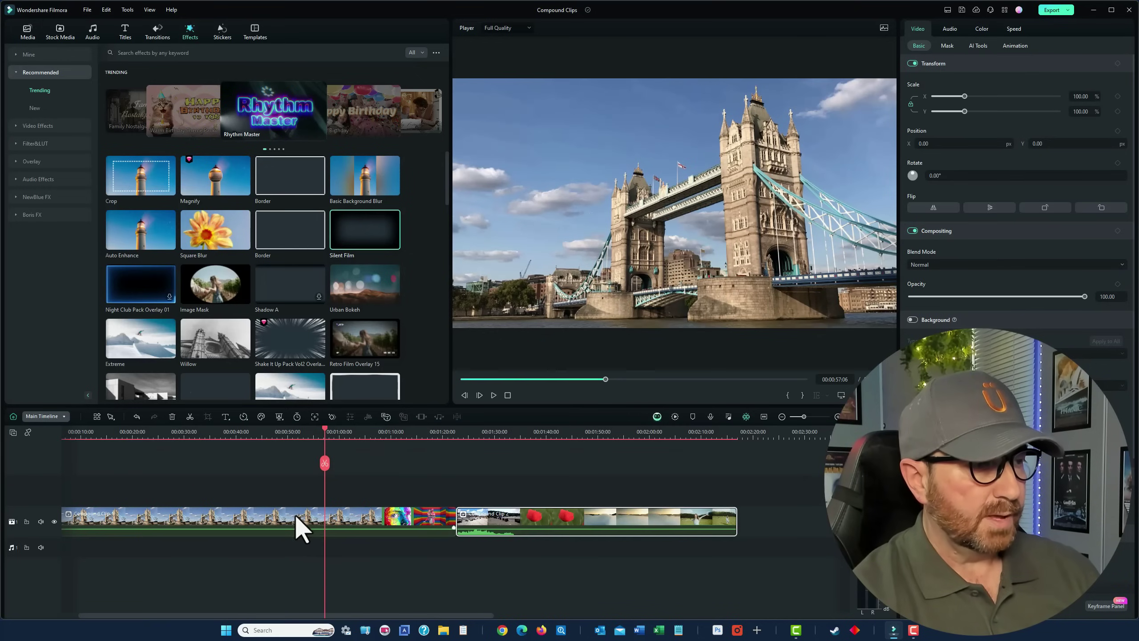
click(295, 516)
drag(361, 226, 193, 538)
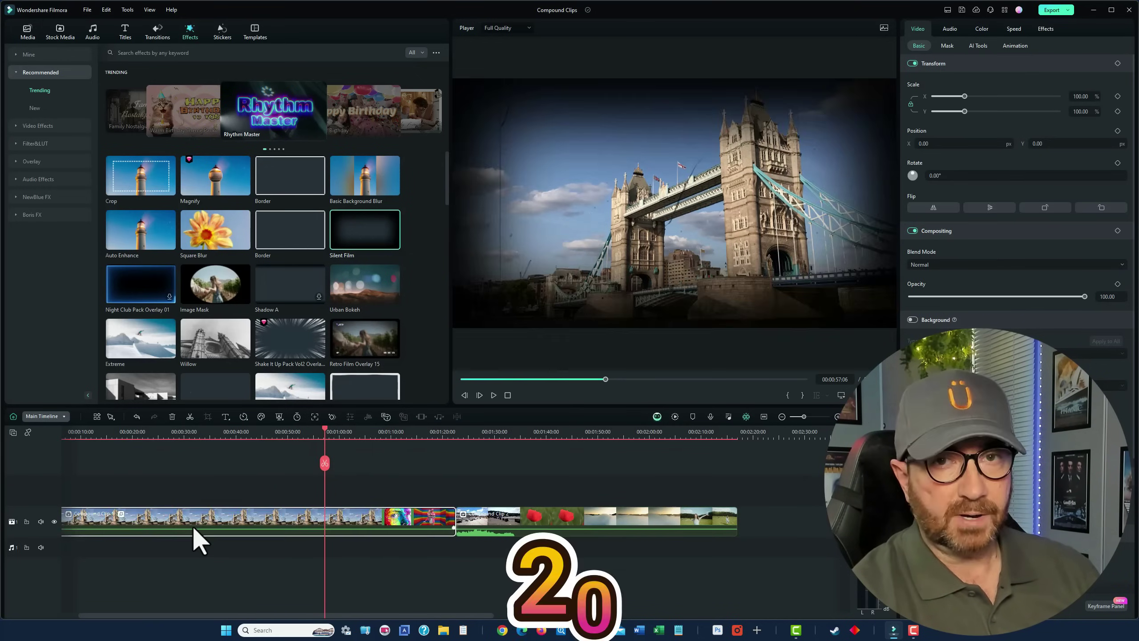
click(1048, 29)
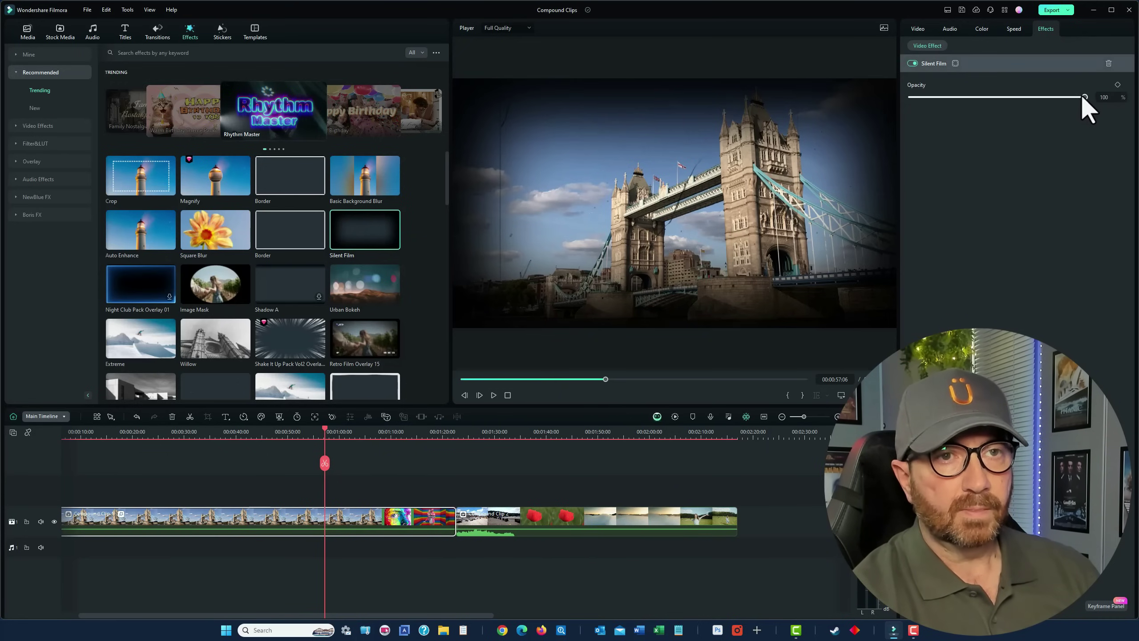
drag(1084, 98, 1032, 97)
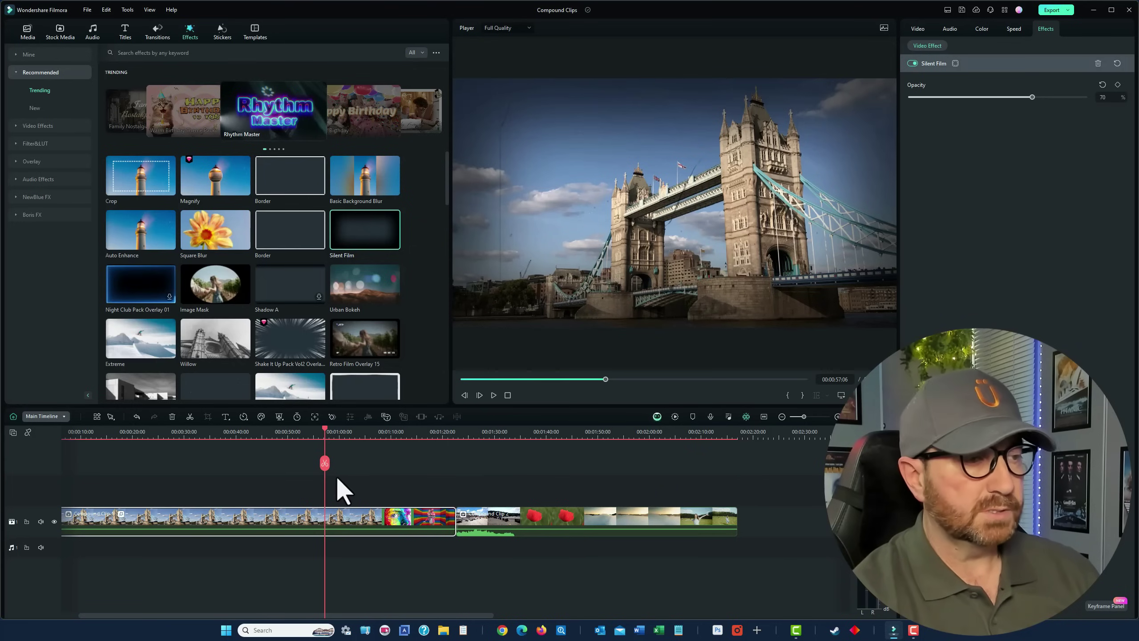
drag(326, 434, 407, 451)
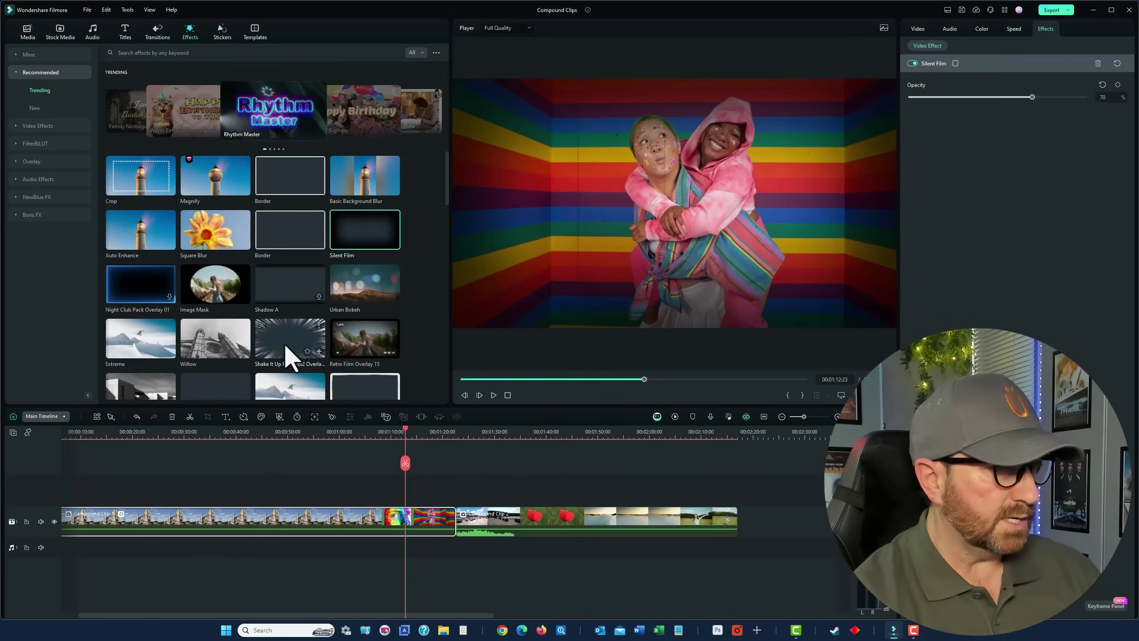
Step: Add Shake It Up Pack Vol2 on its own track, preview it, and peek into Compound Clip 1
drag(285, 338, 234, 493)
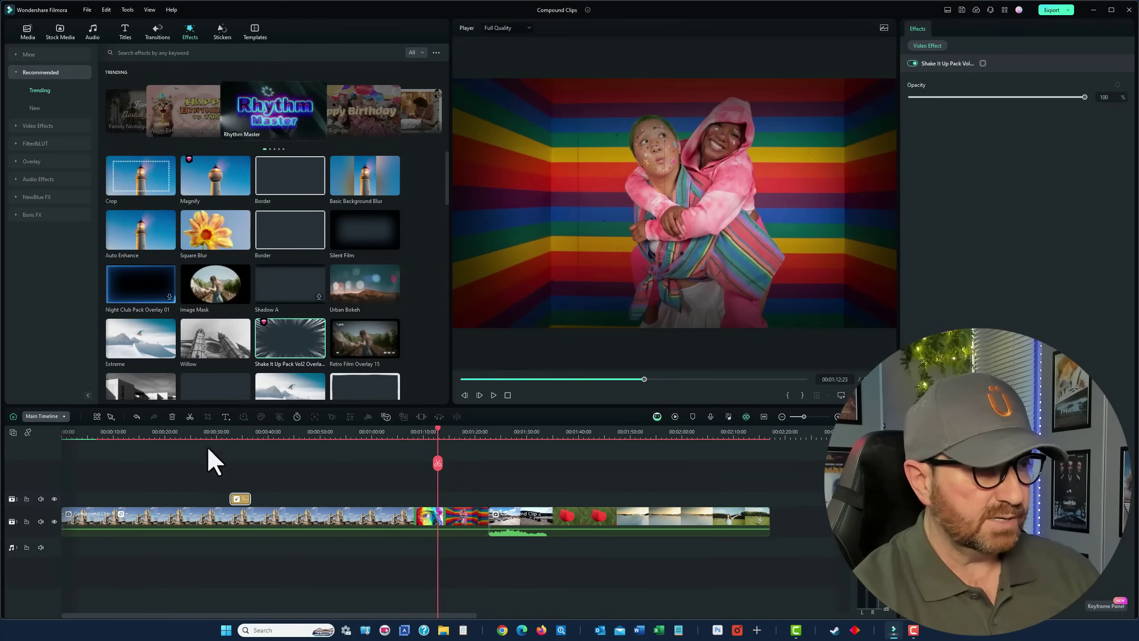
click(214, 432)
mouse_move(214, 431)
mouse_down()
mouse_move(267, 436)
mouse_move(223, 445)
mouse_move(268, 450)
mouse_move(208, 453)
mouse_up()
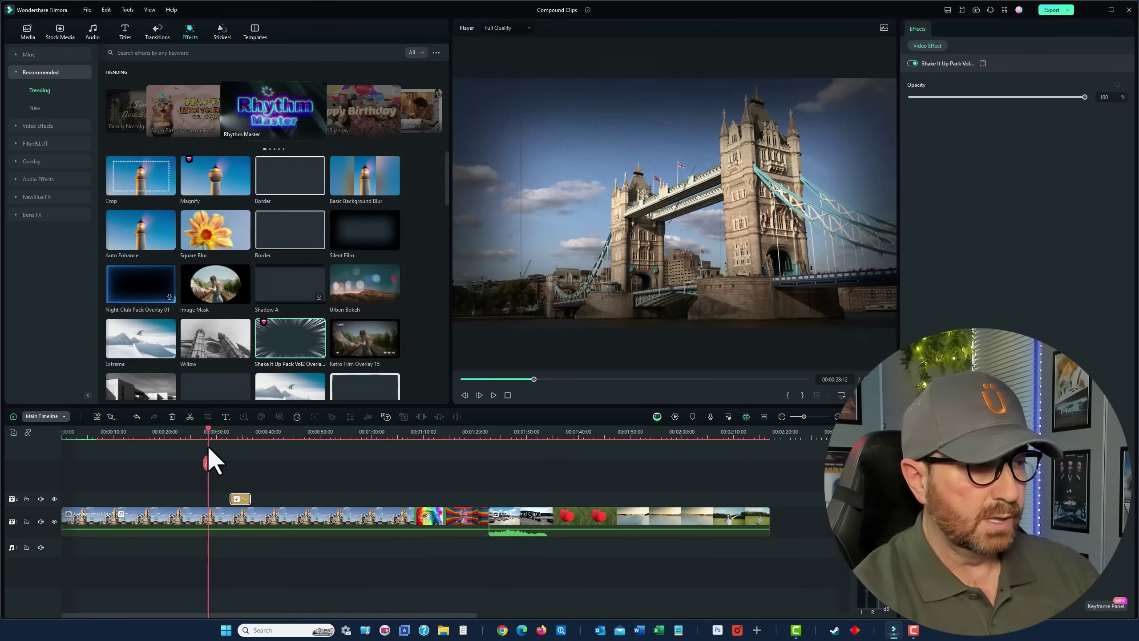
click(62, 417)
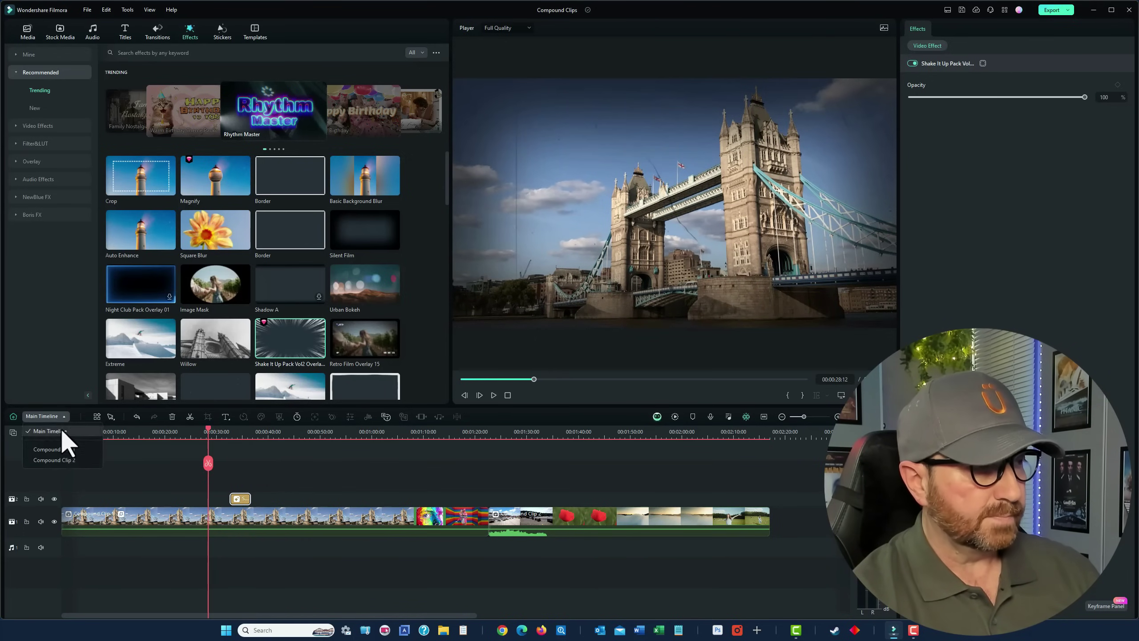
click(60, 448)
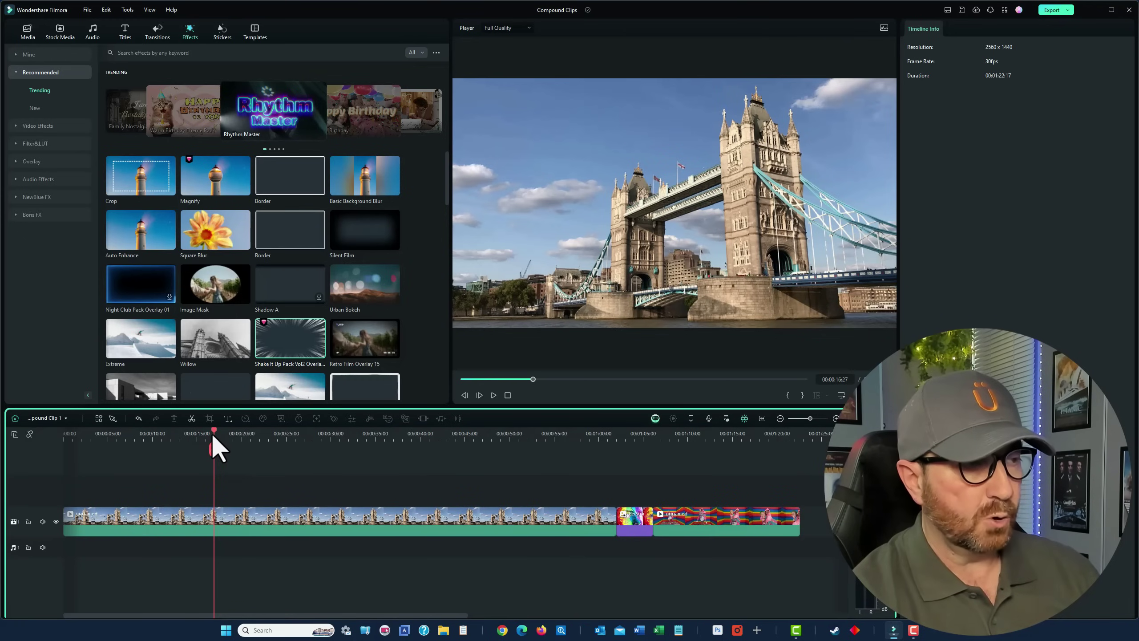
scroll(214, 442, down, 1)
scroll(226, 441, up, 2)
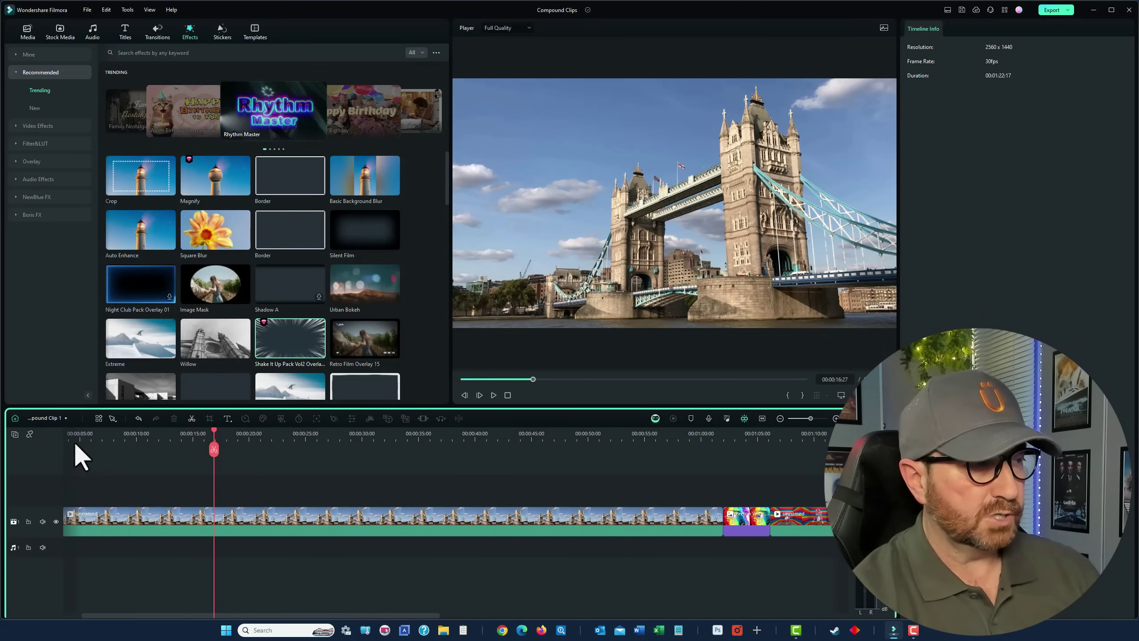
Step: Back on the main timeline, preview the shake effect at 00:00:33 and delete it
click(64, 418)
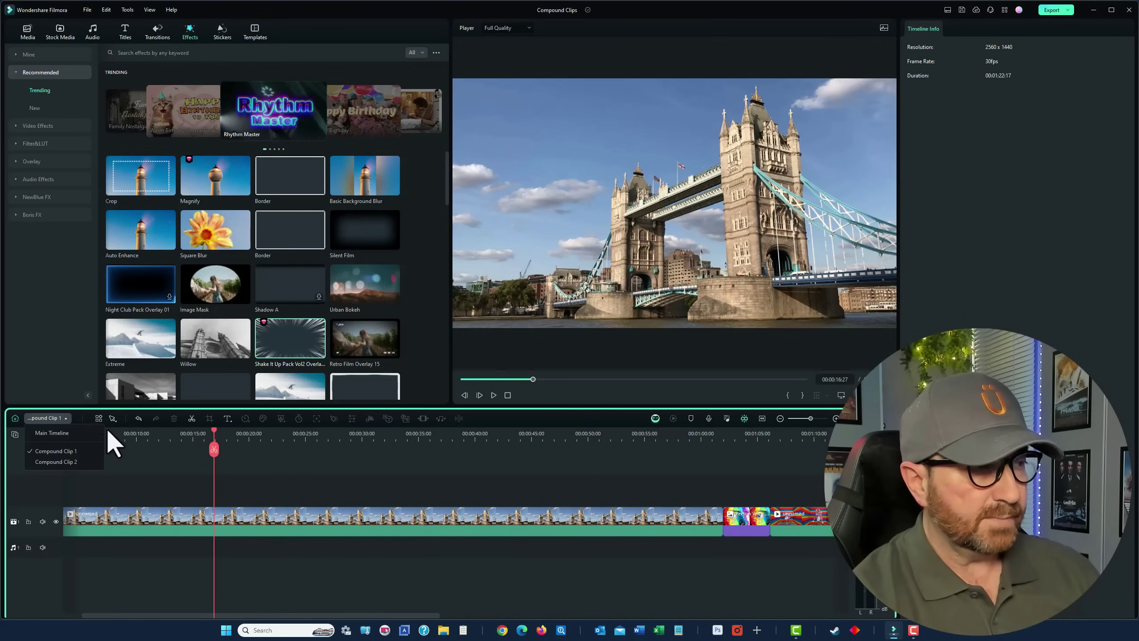
click(53, 432)
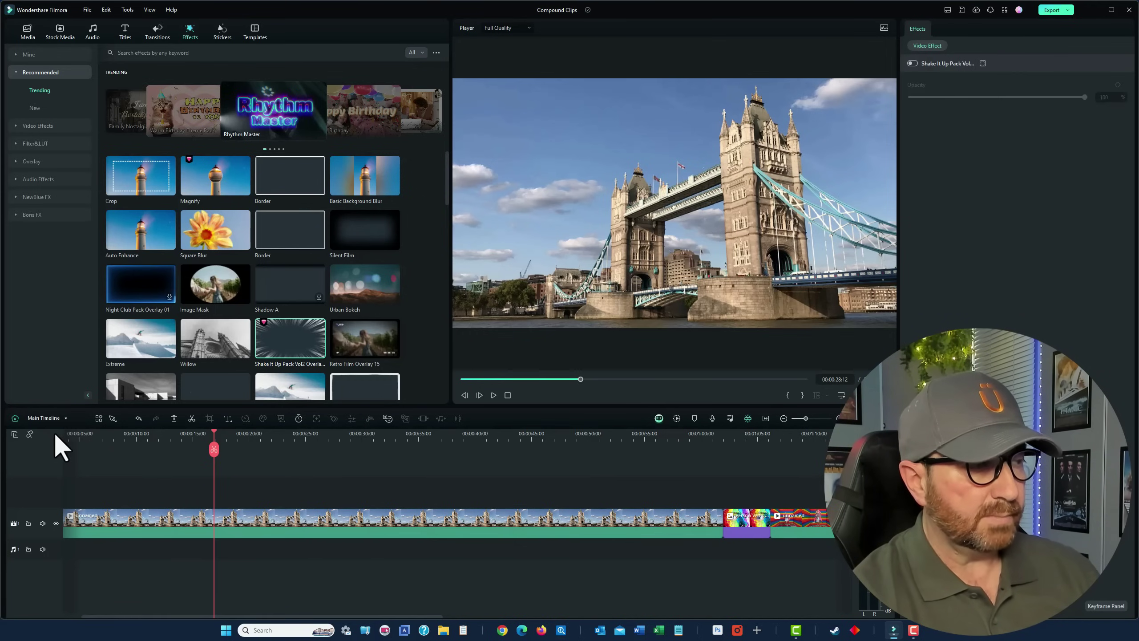
scroll(195, 496, down, 2)
click(301, 521)
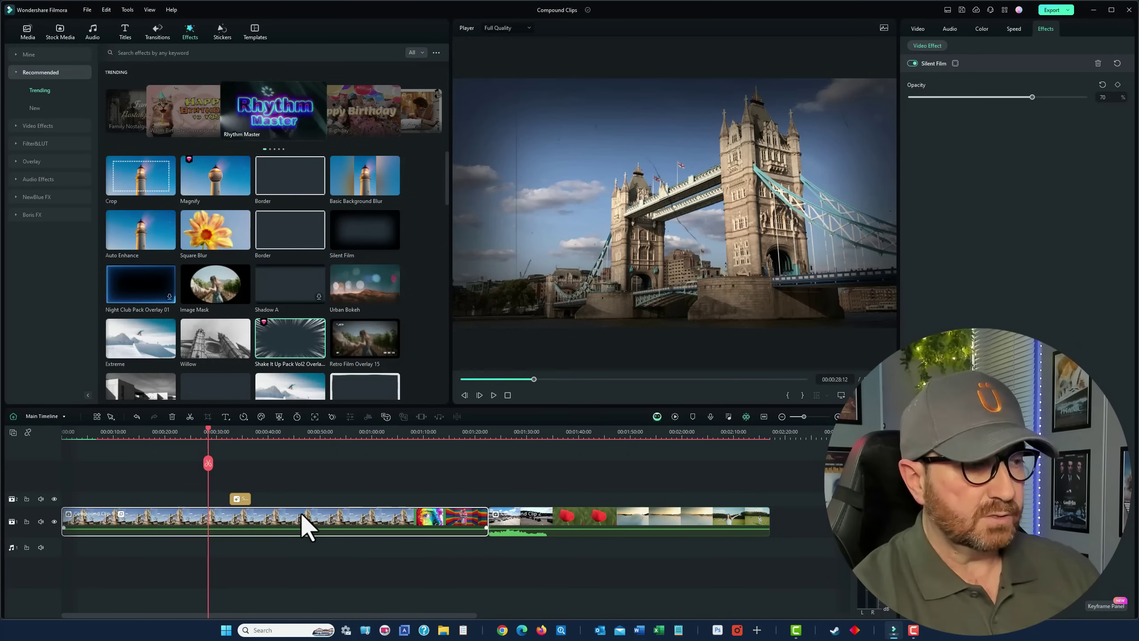
click(234, 435)
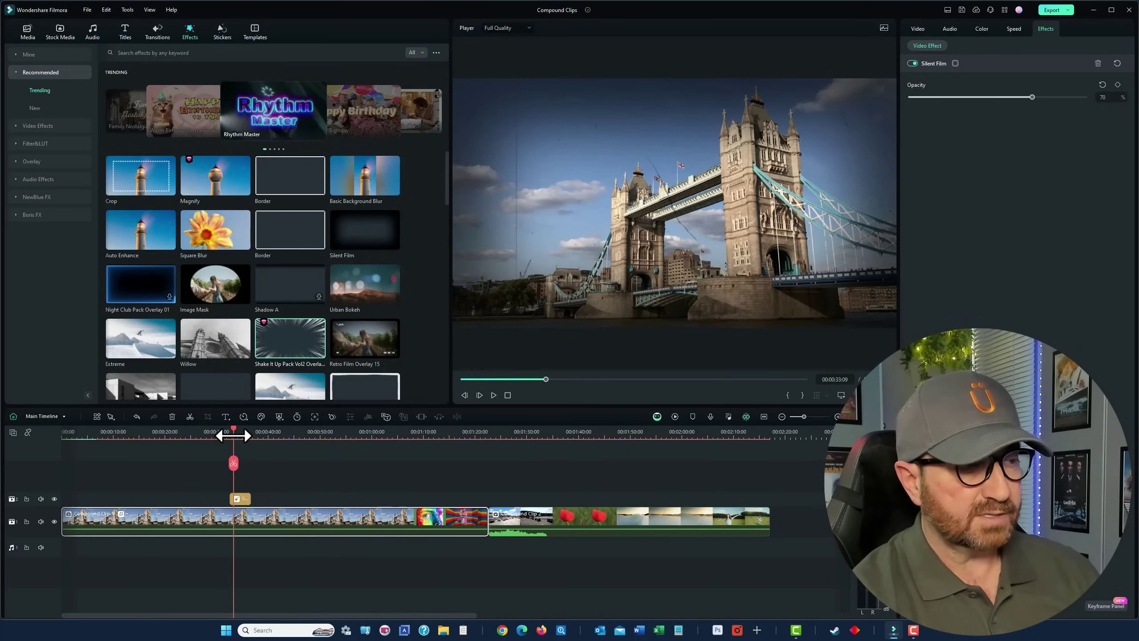
click(239, 497)
key(Delete)
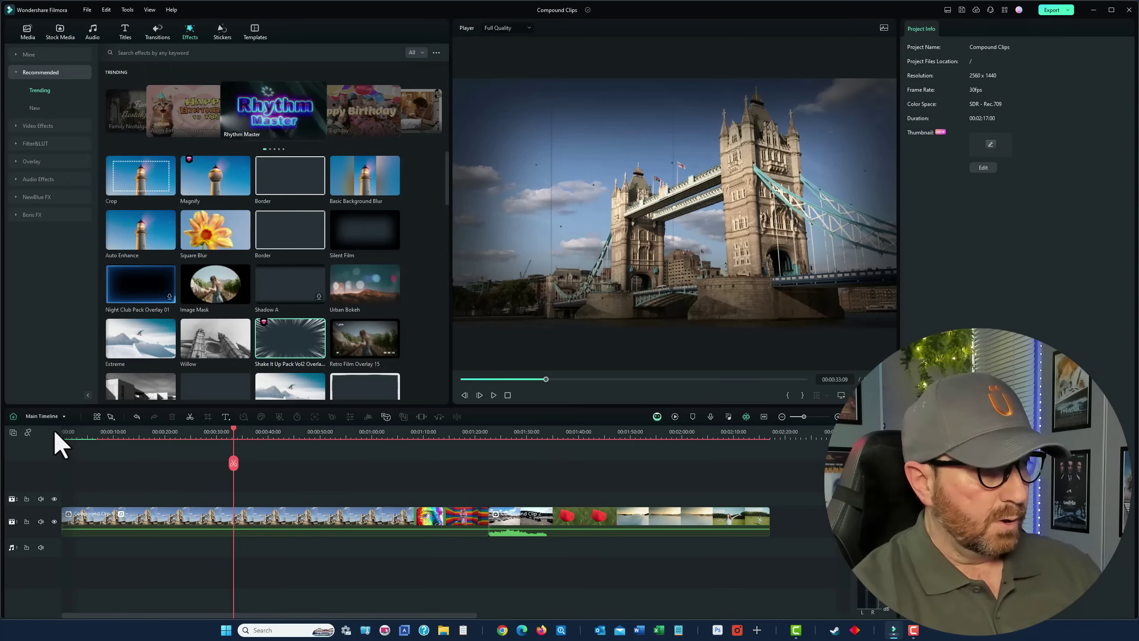
Step: Open Compound Clip 1 at 00:00:00 and select its bridge clip
click(62, 417)
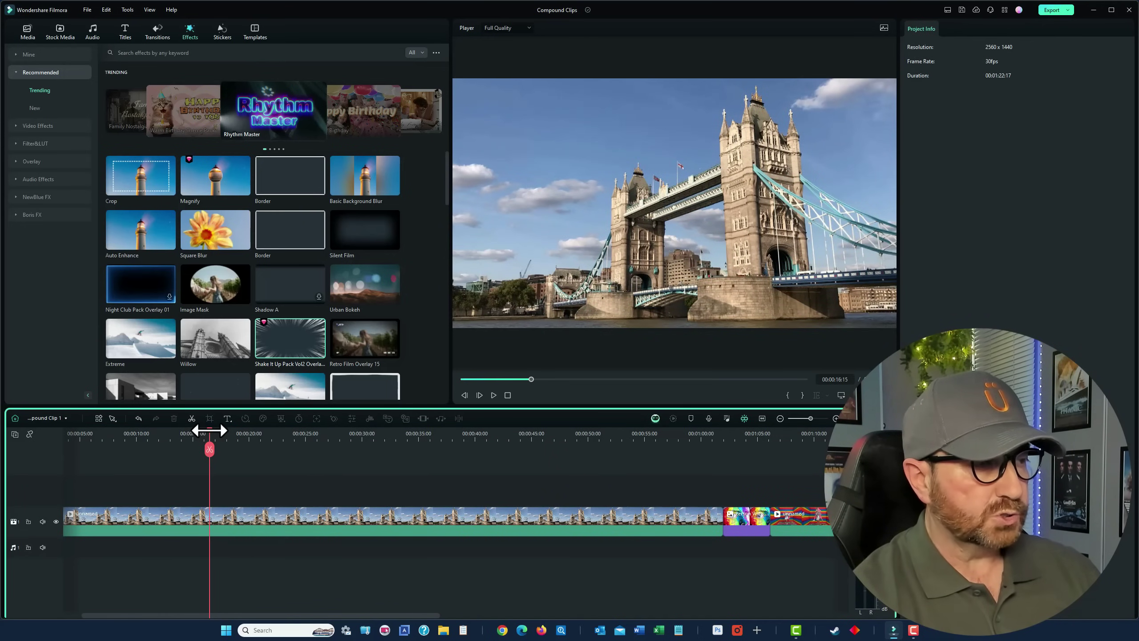
drag(209, 429, 4, 450)
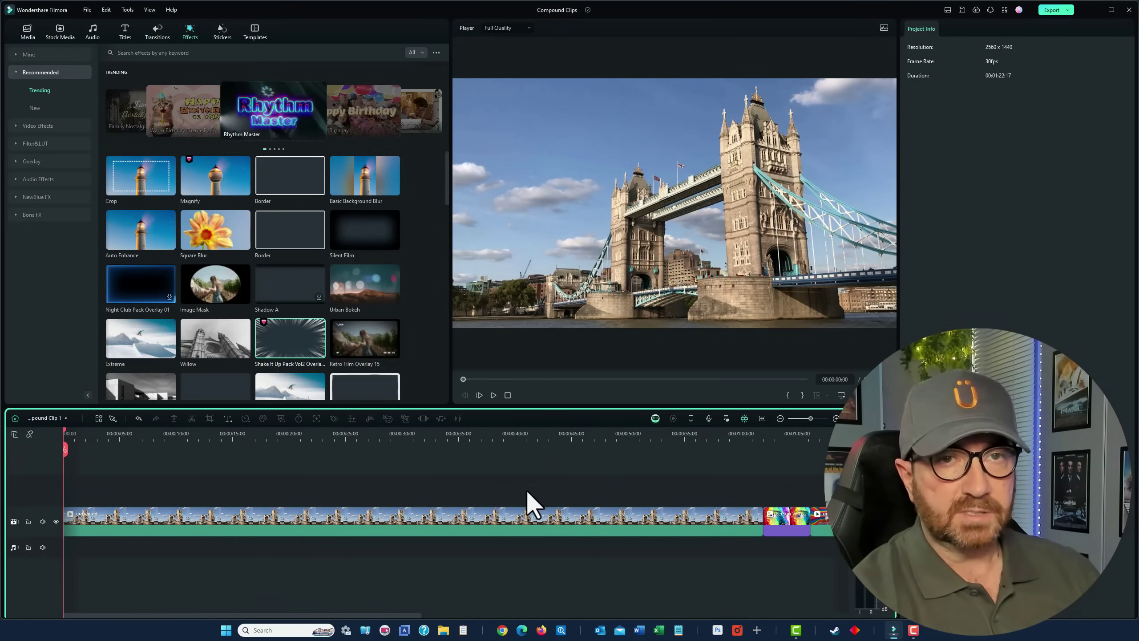
click(271, 515)
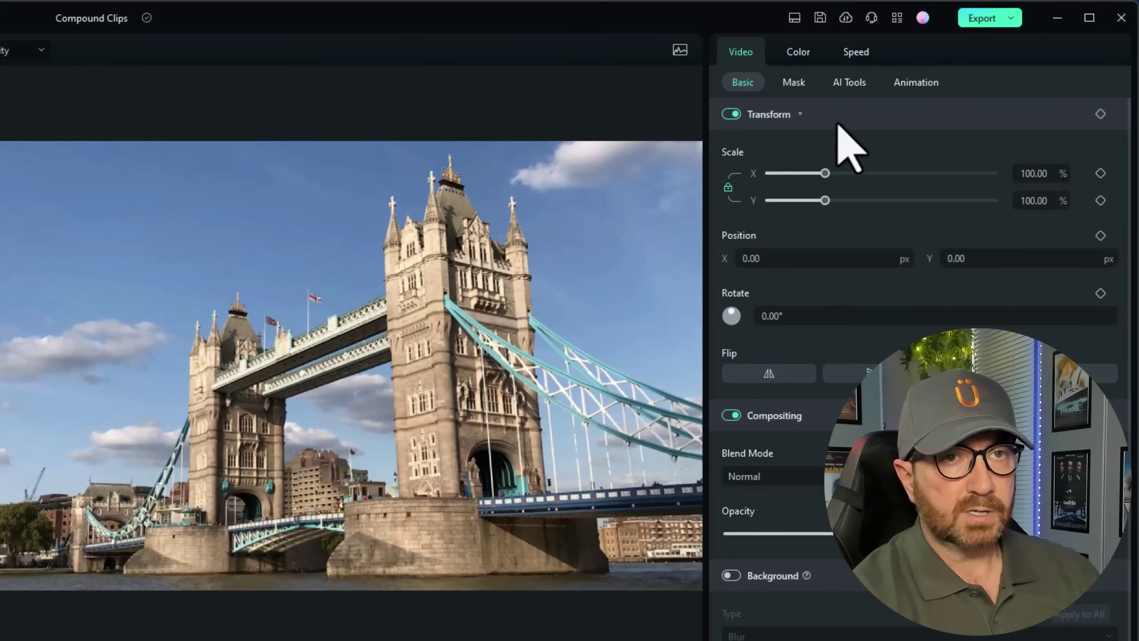
Step: Keyframe the bridge clip's scale to 164.87%, then back to 100% at 00:00:10:17
click(1100, 114)
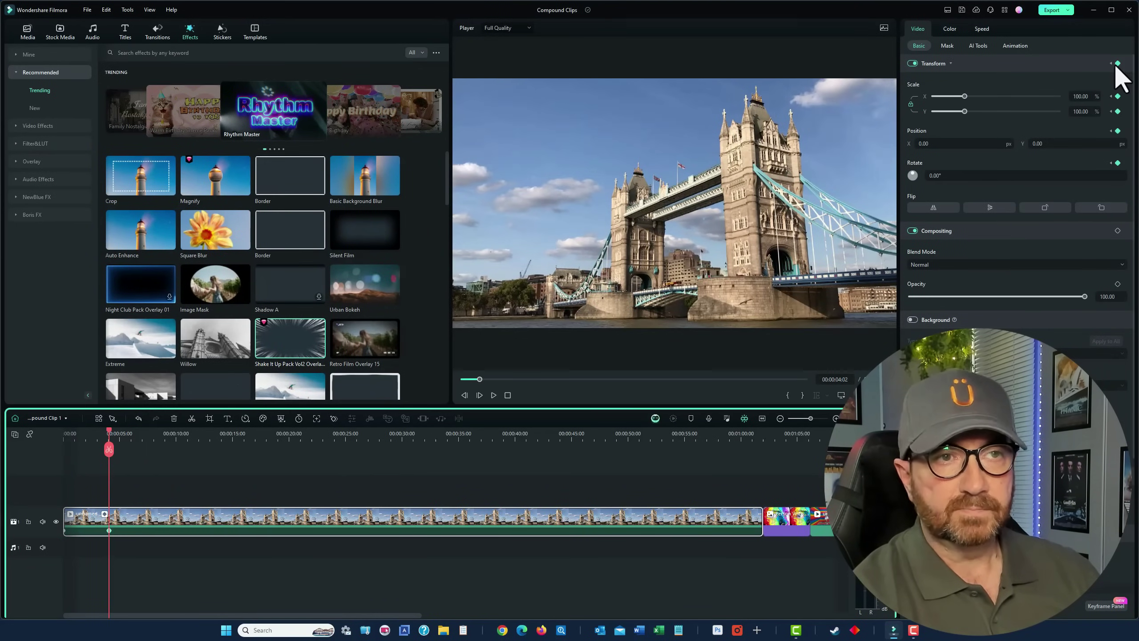
drag(964, 112, 984, 111)
click(148, 435)
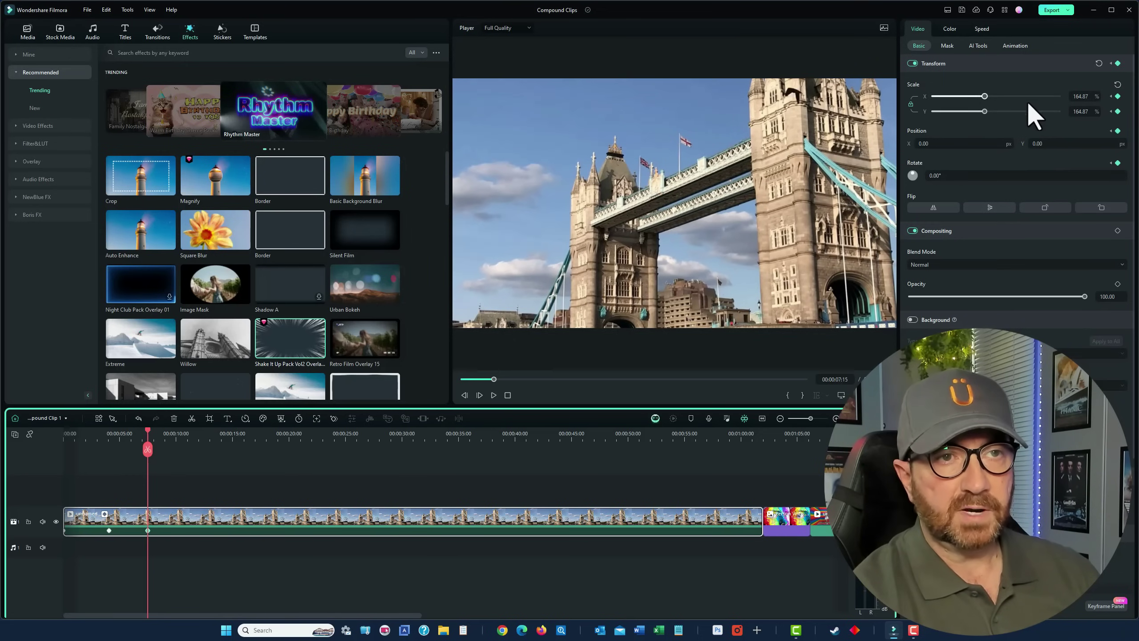
click(182, 433)
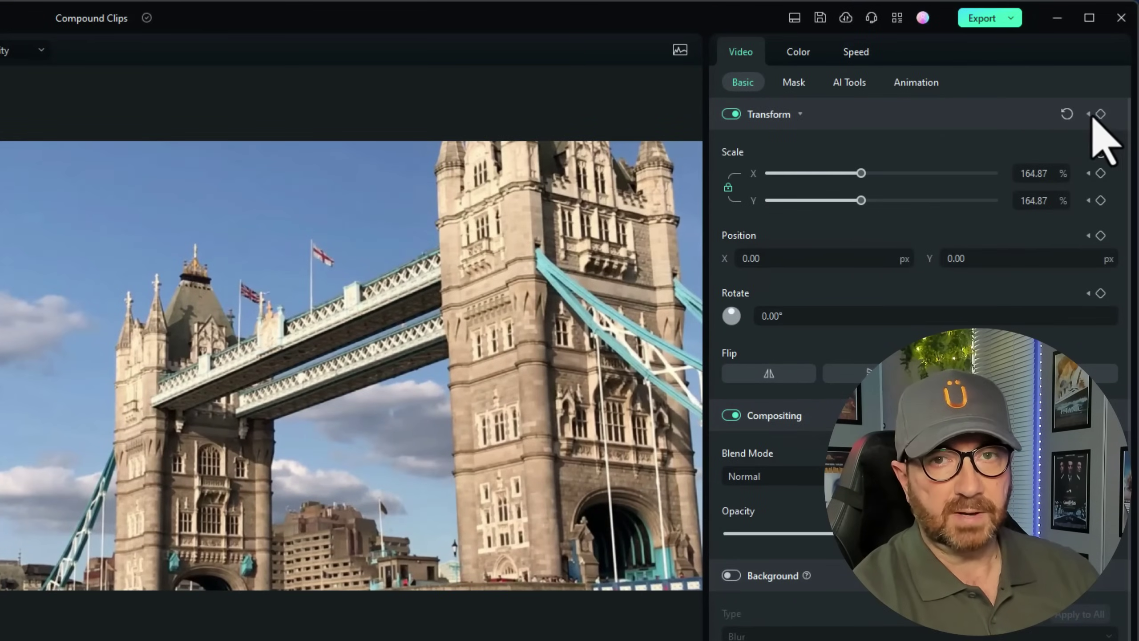
drag(860, 205, 837, 201)
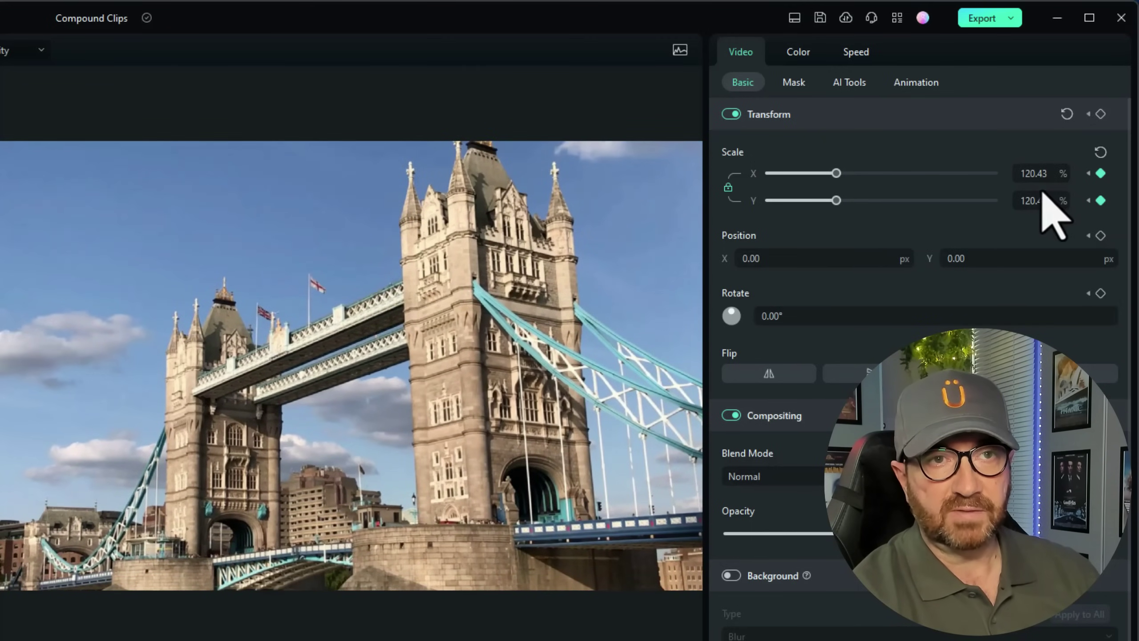
click(1100, 152)
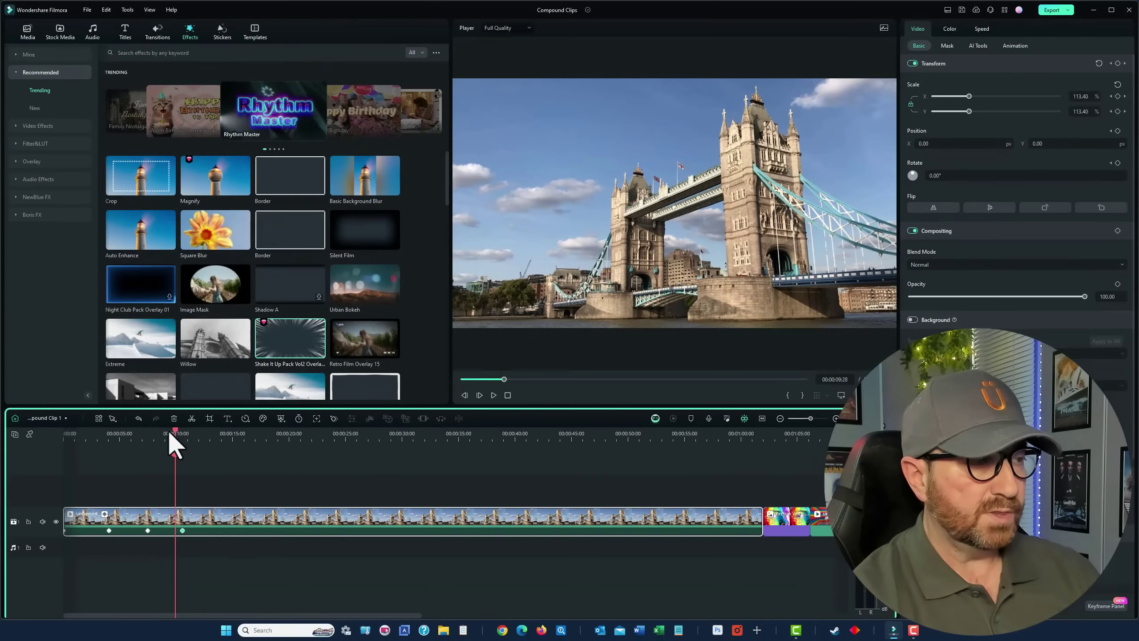
Step: Play back the keyframed zoom from near the clip start
drag(168, 431, 44, 436)
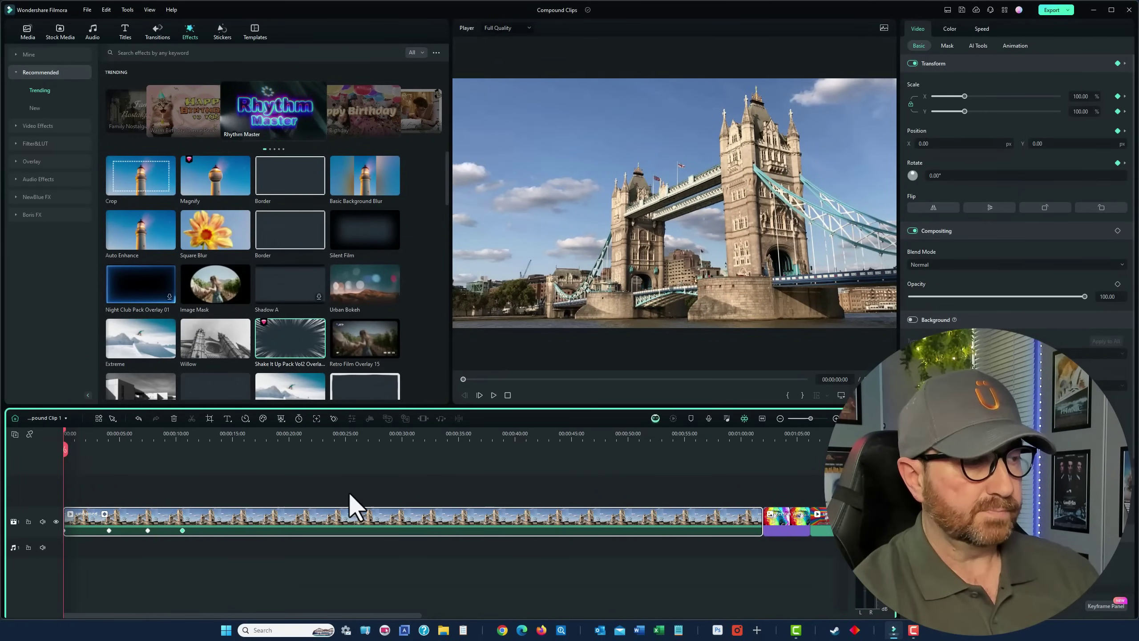
key(space)
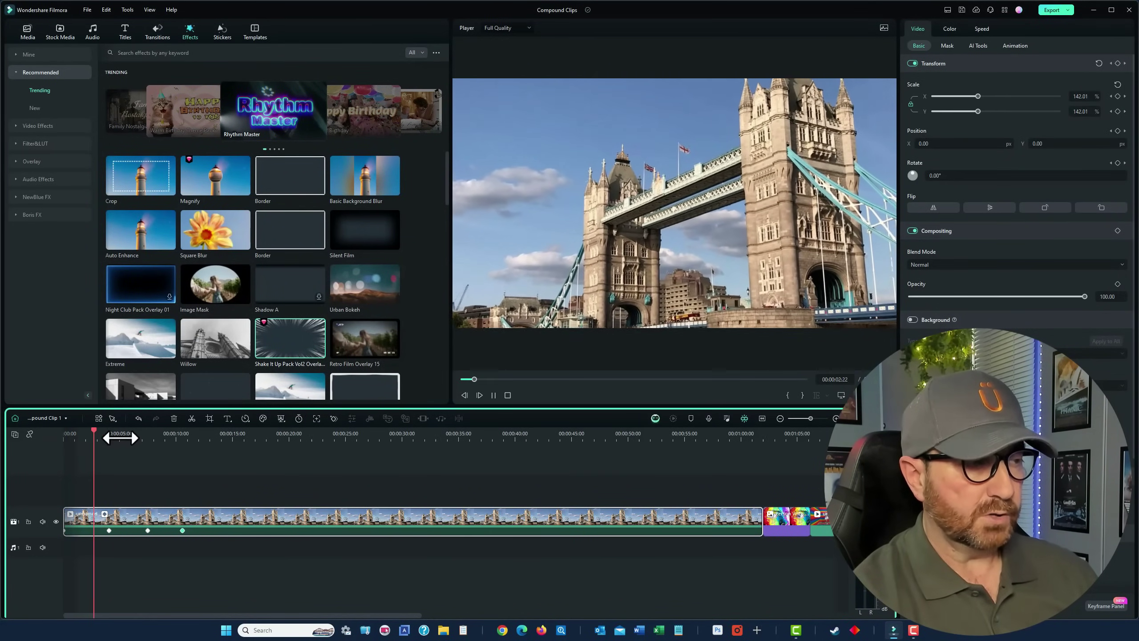
key(space)
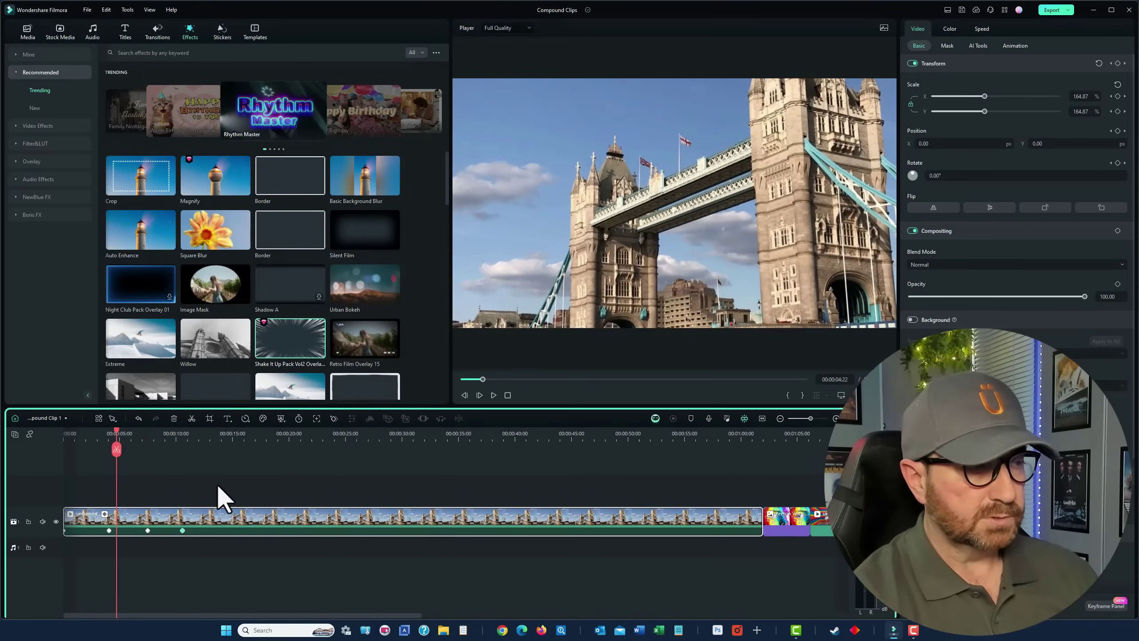
Step: Switch back to Main Timeline and play it briefly from the start
click(64, 417)
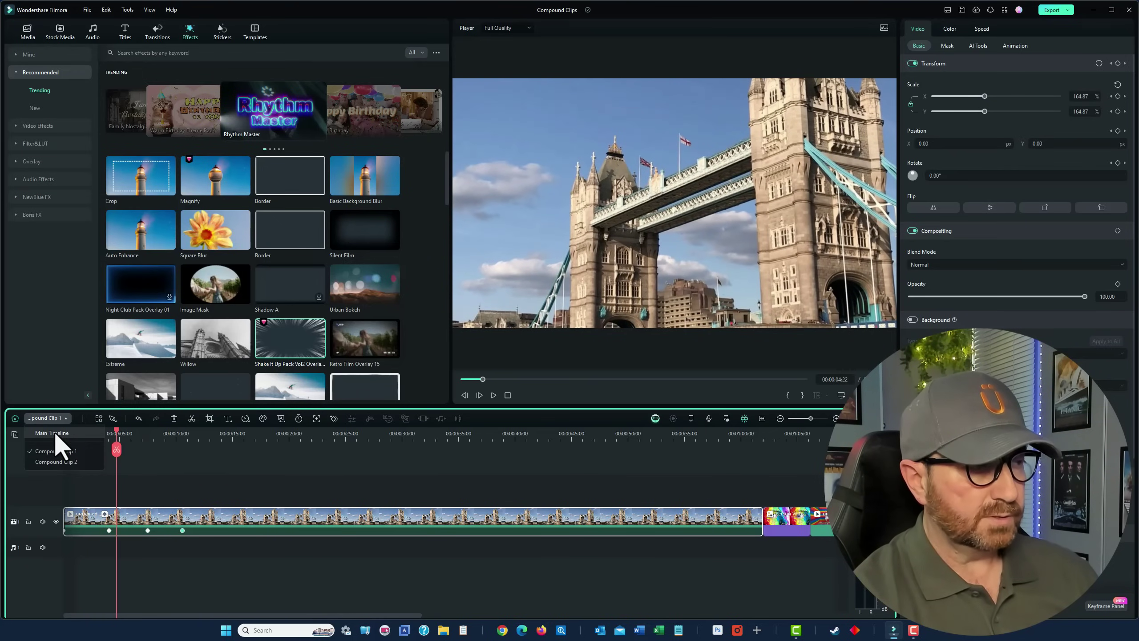
click(54, 432)
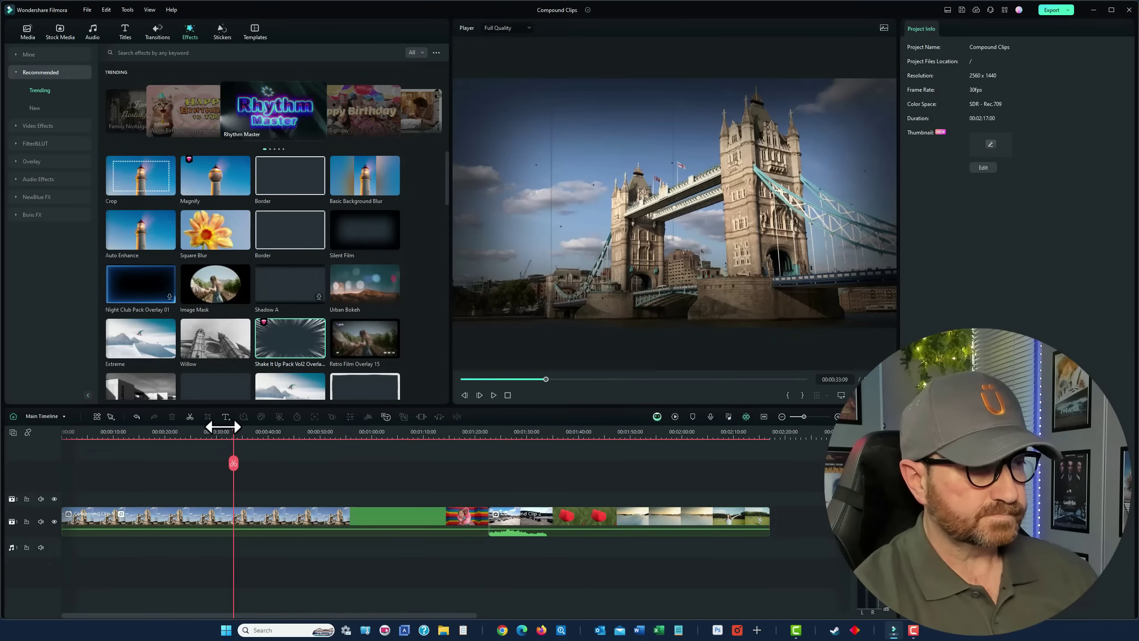
drag(225, 429, 19, 462)
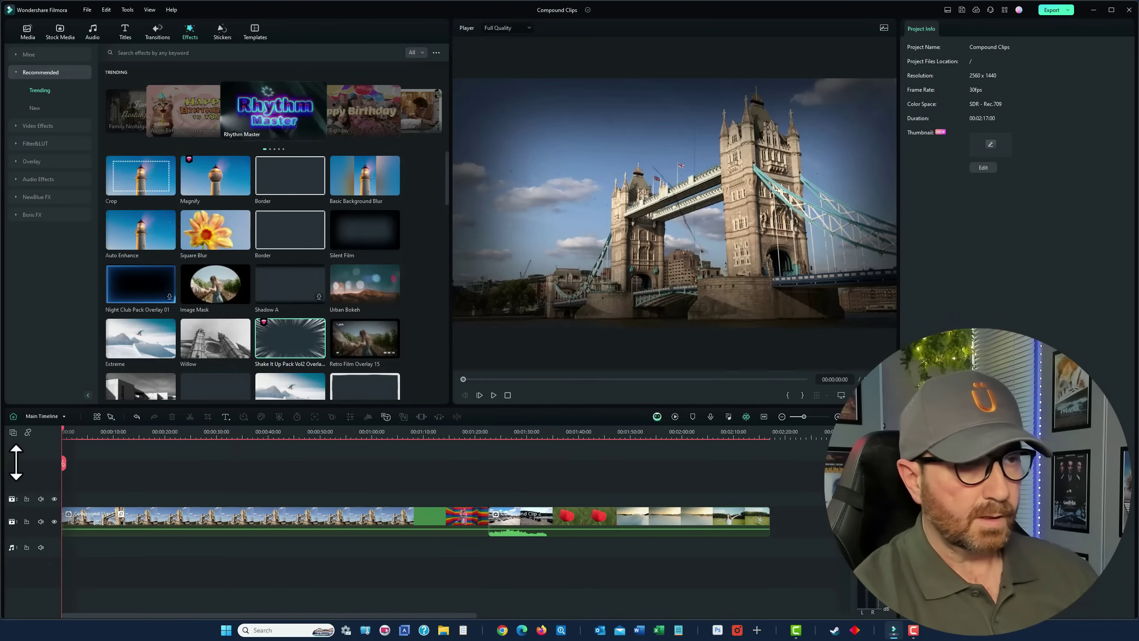
key(space)
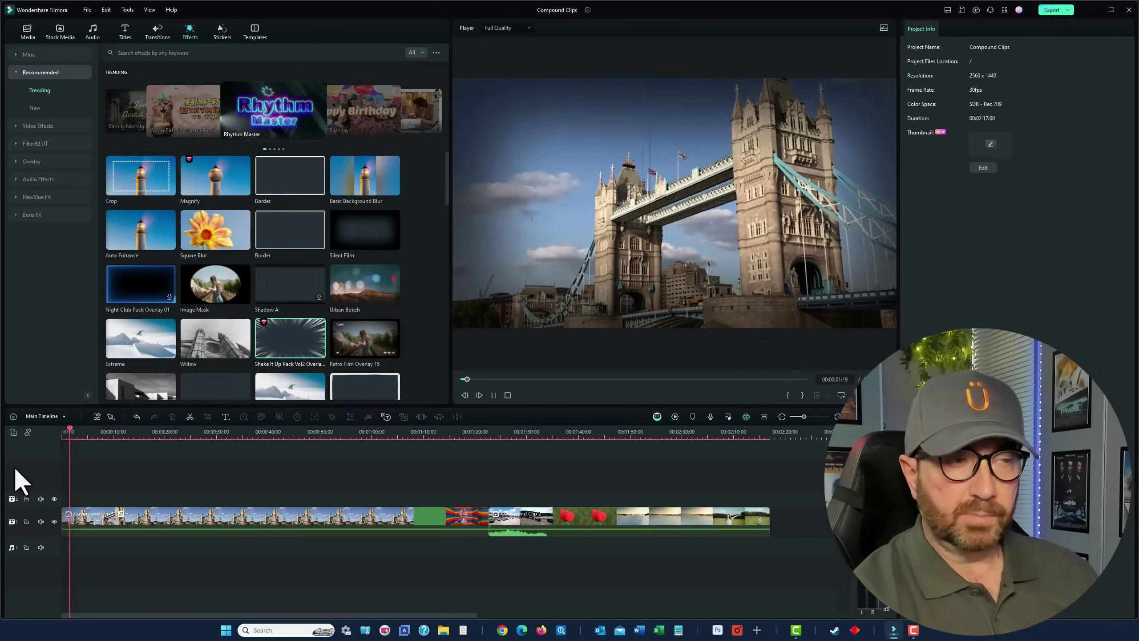
key(space)
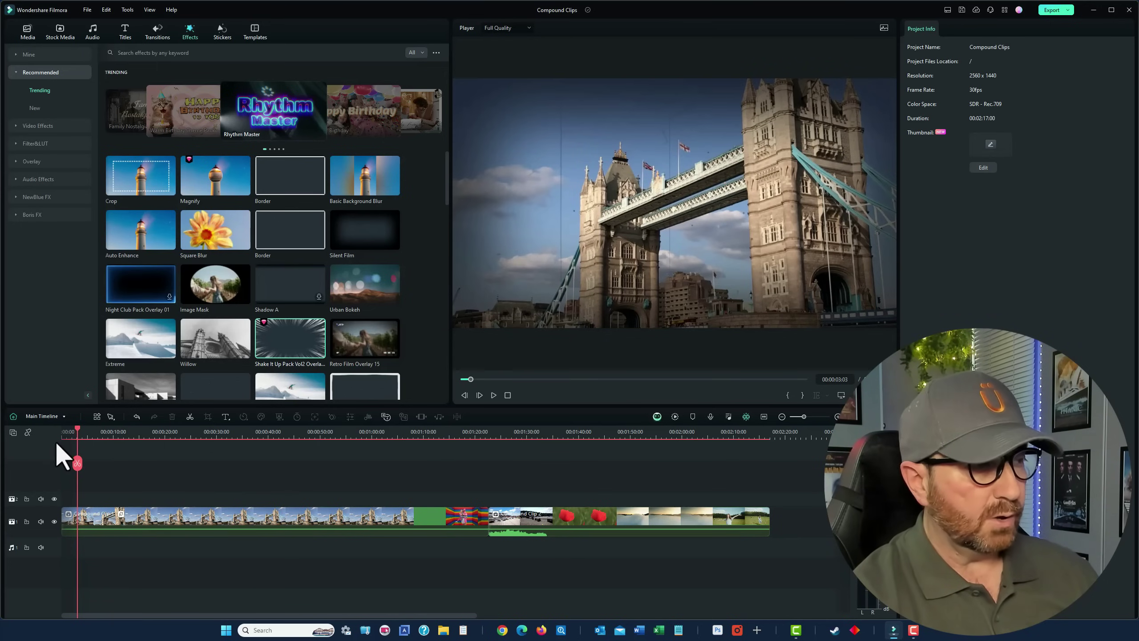
Step: Scrub the main timeline preview and select Compound Clip 1 to check its effect
drag(77, 430, 39, 448)
click(347, 516)
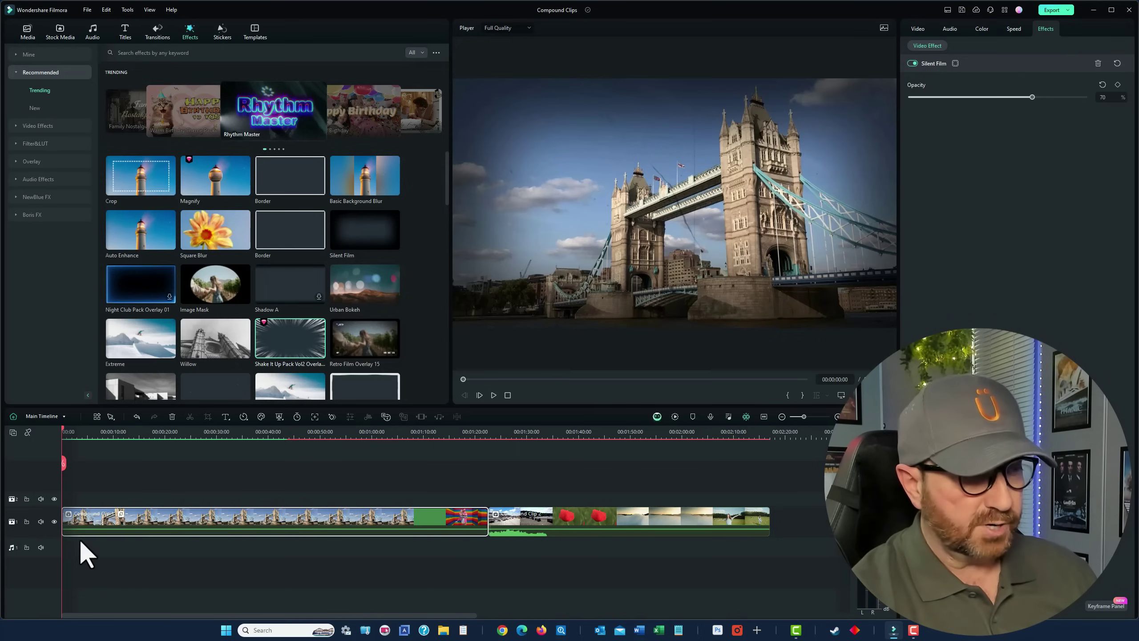
click(62, 417)
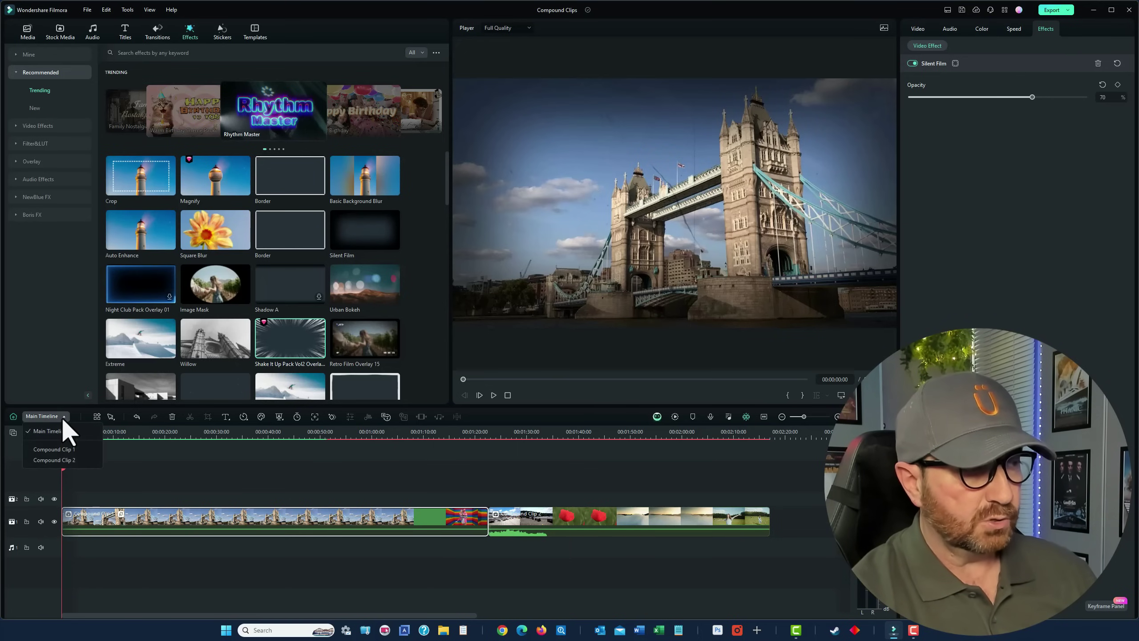
click(61, 433)
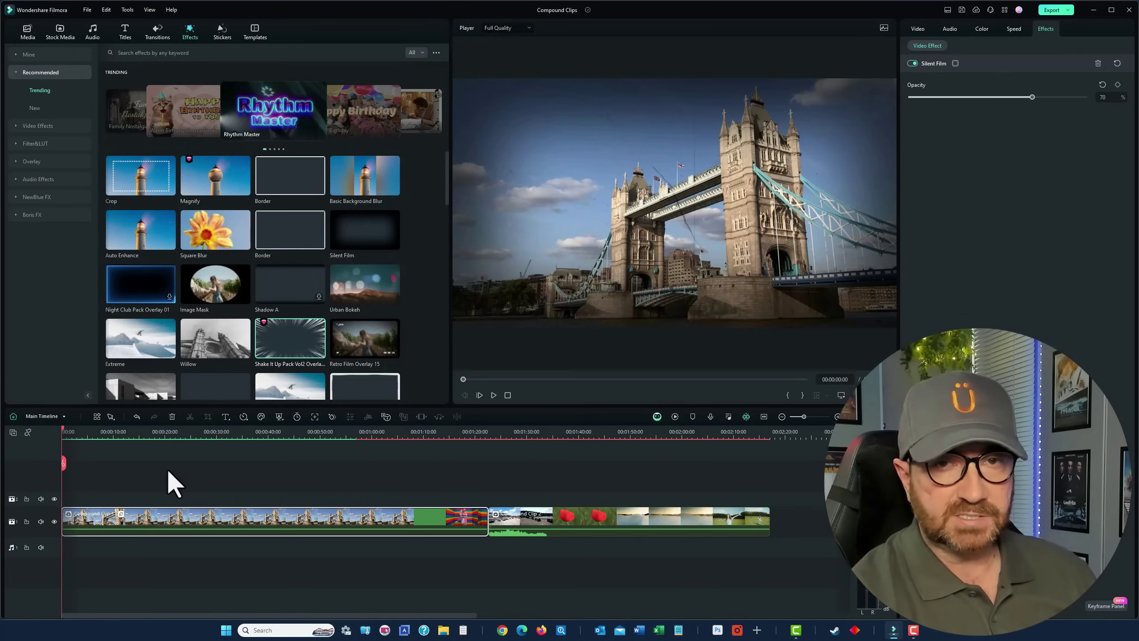
Step: Save Compound Clip 1 to the Custom compound clip library and rename it 'Custom 1'
right_click(242, 524)
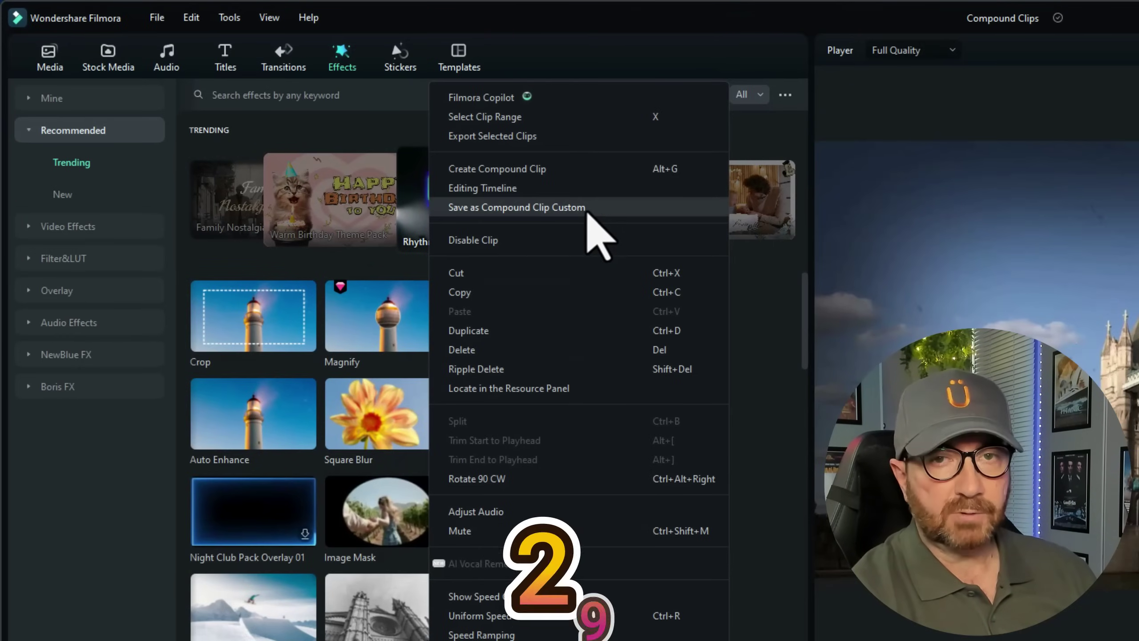
click(588, 215)
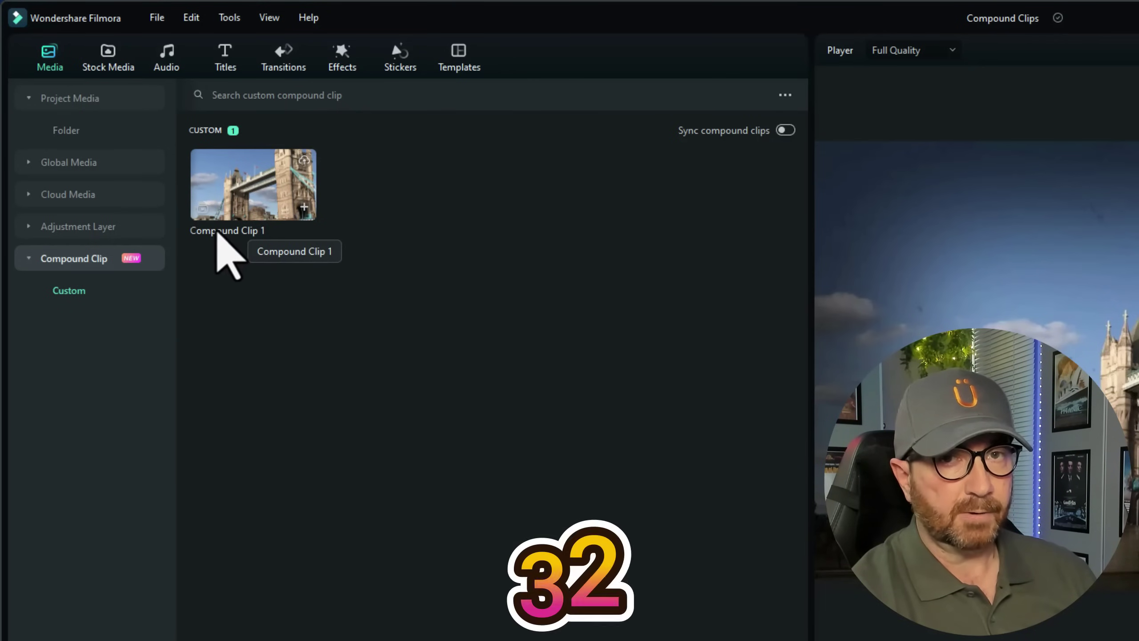
right_click(227, 204)
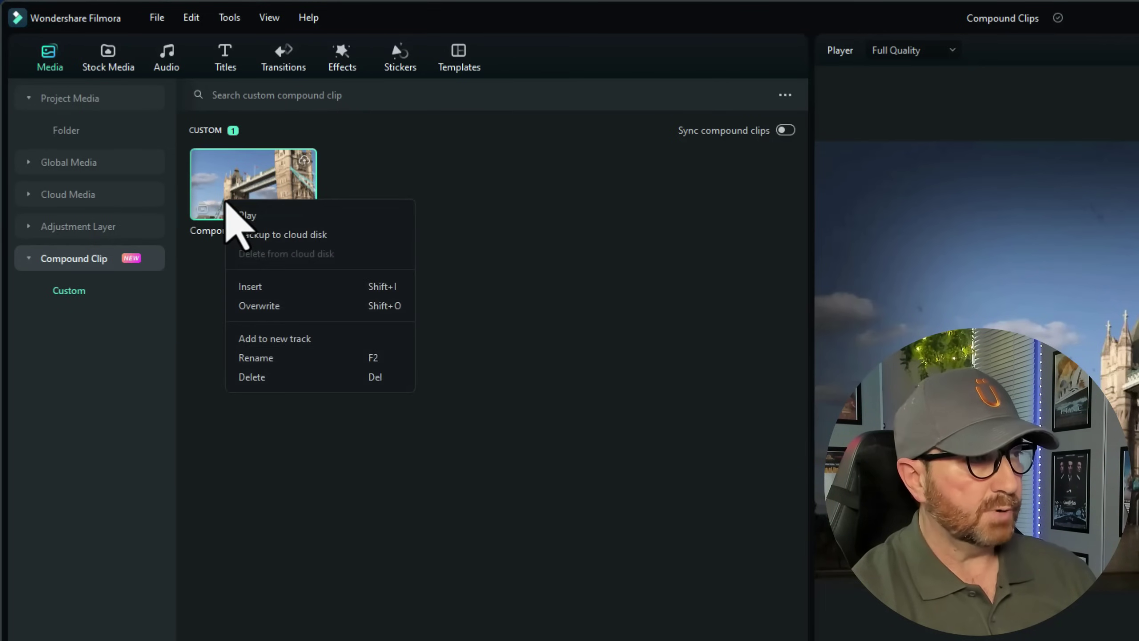
click(256, 358)
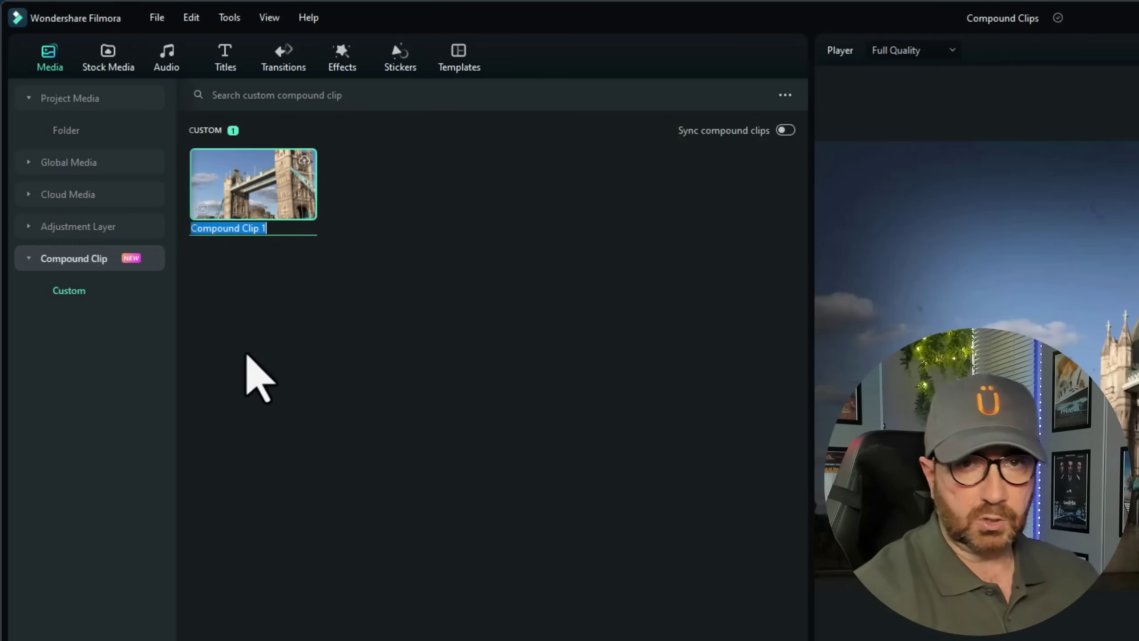
text(Cust)
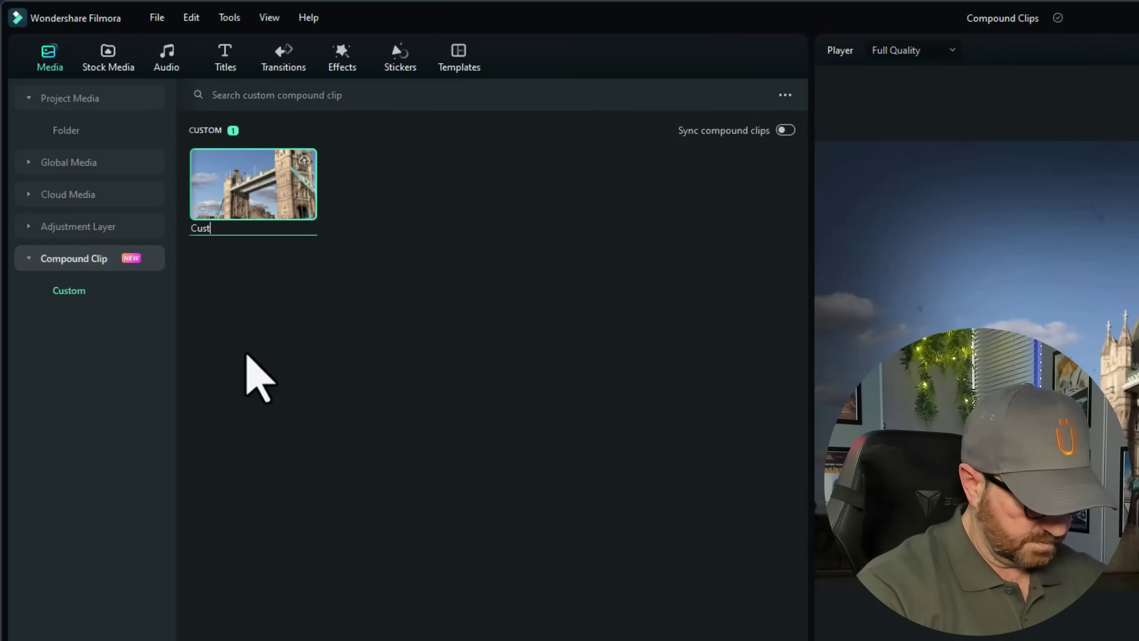
text(om 1)
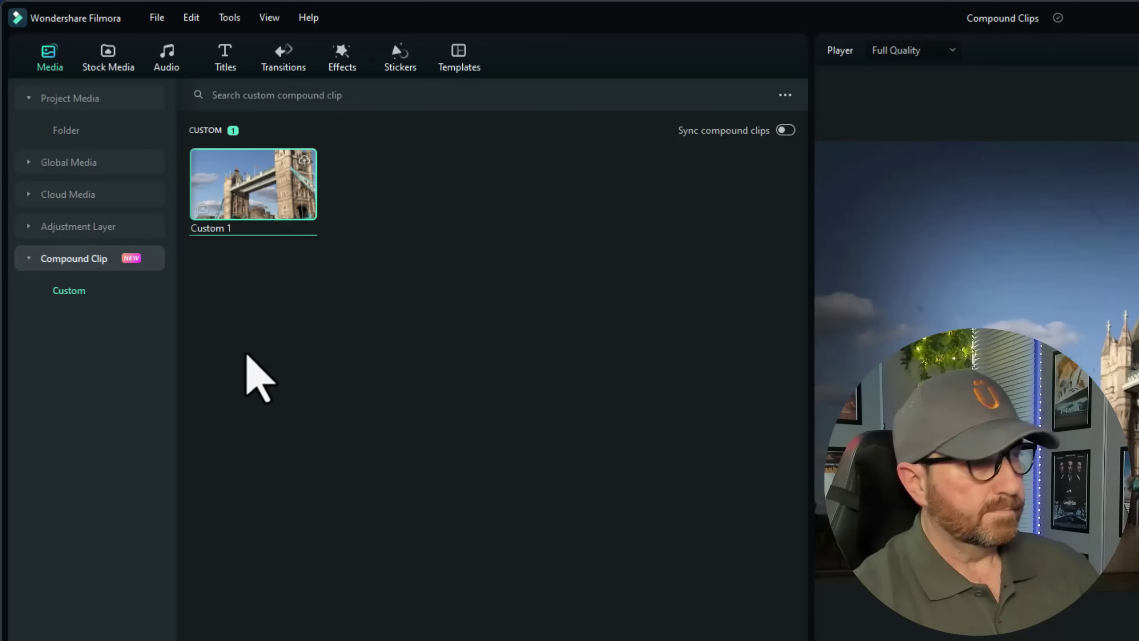
key(Return)
click(266, 354)
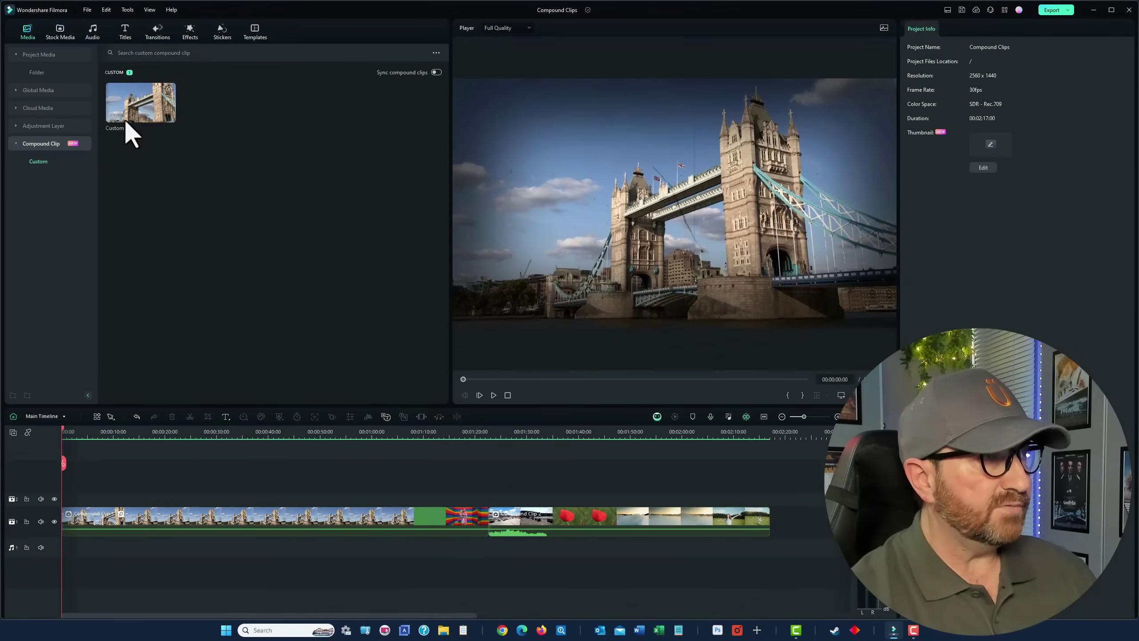
Step: Delete both compound clips from Project Media
click(41, 72)
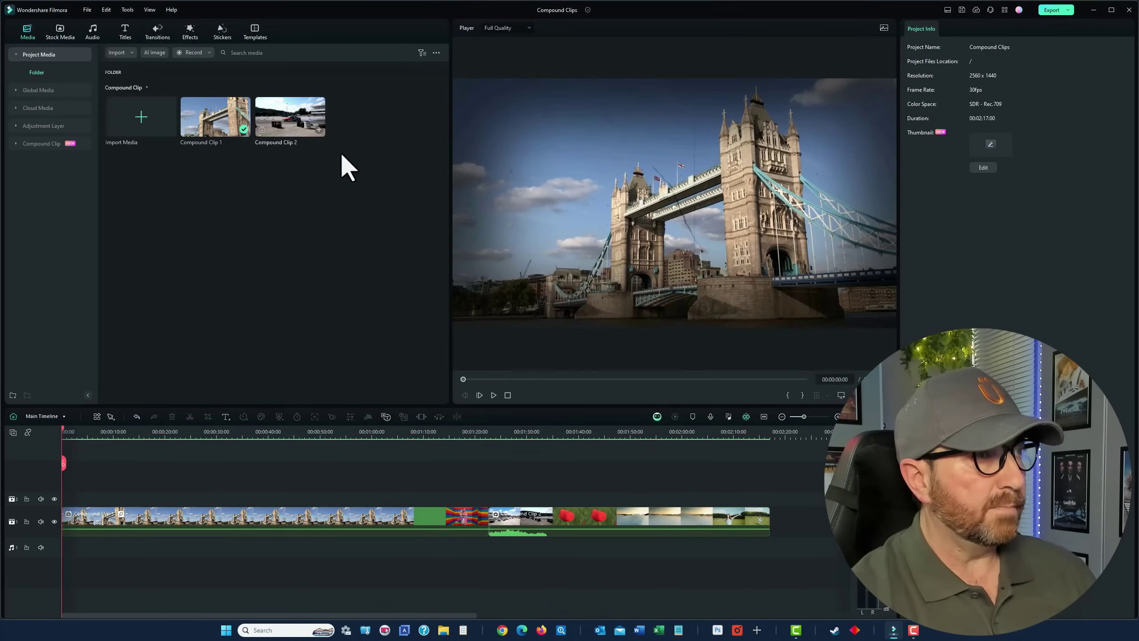
drag(340, 153, 178, 98)
key(Delete)
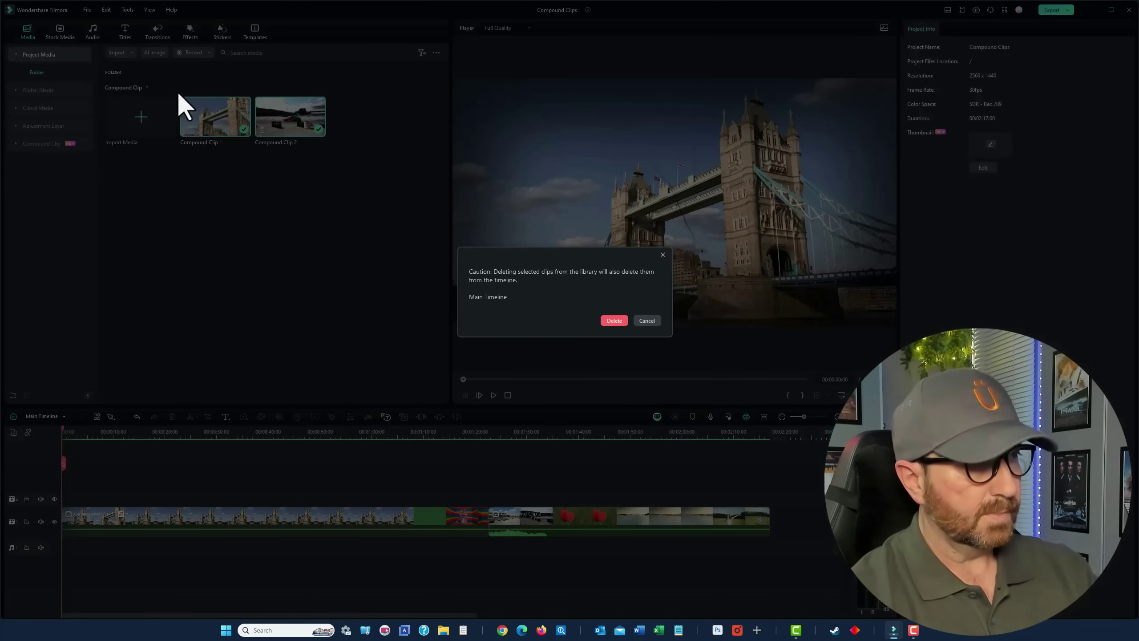
click(617, 320)
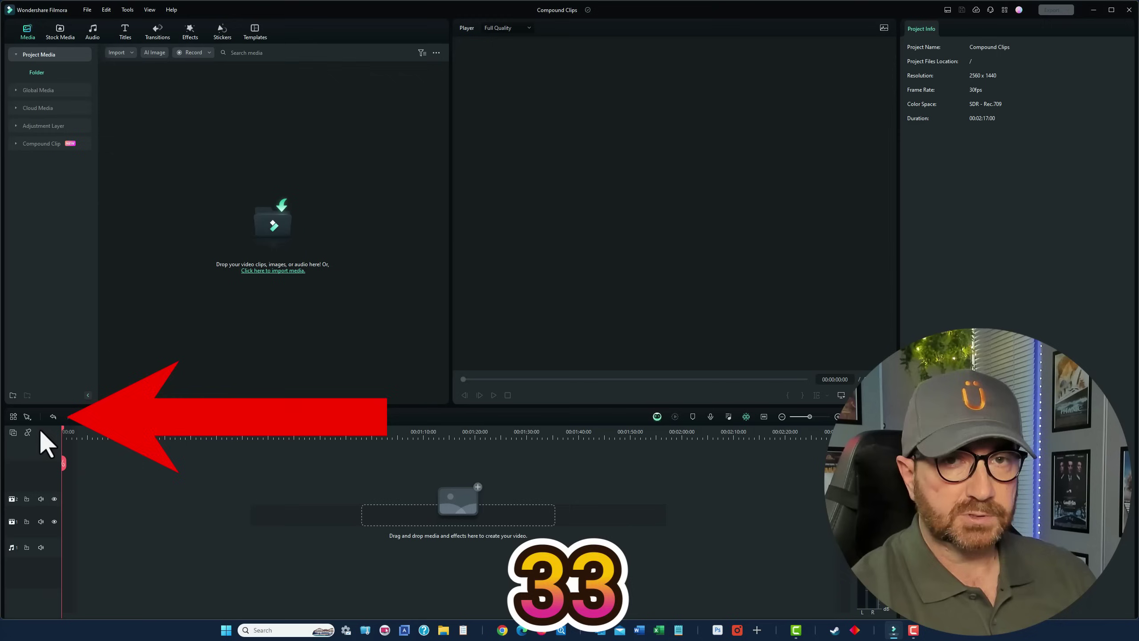
Step: Place Custom 1 from the Custom compound clip library onto the empty timeline and select it
click(19, 147)
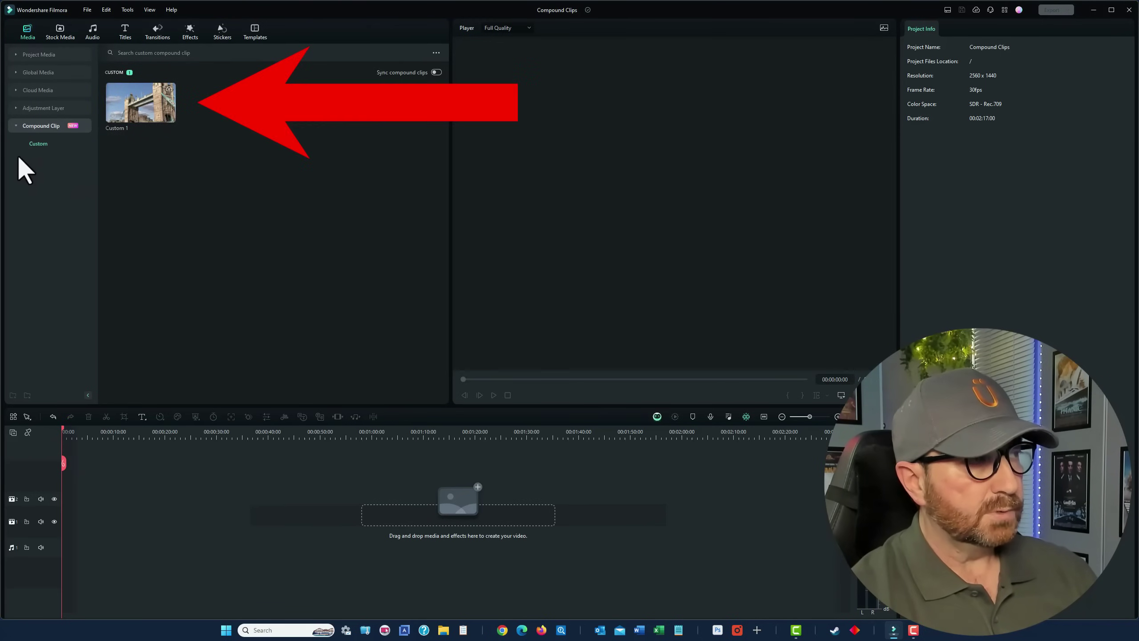
mouse_move(134, 110)
mouse_down()
mouse_move(127, 407)
mouse_move(53, 590)
mouse_up()
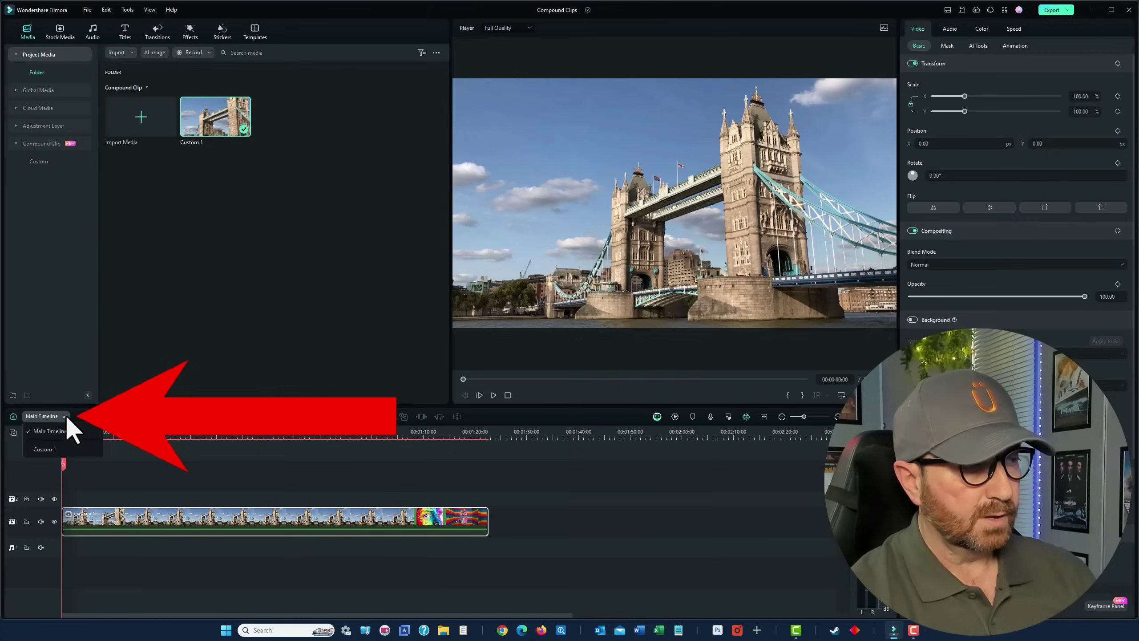
click(289, 493)
click(291, 525)
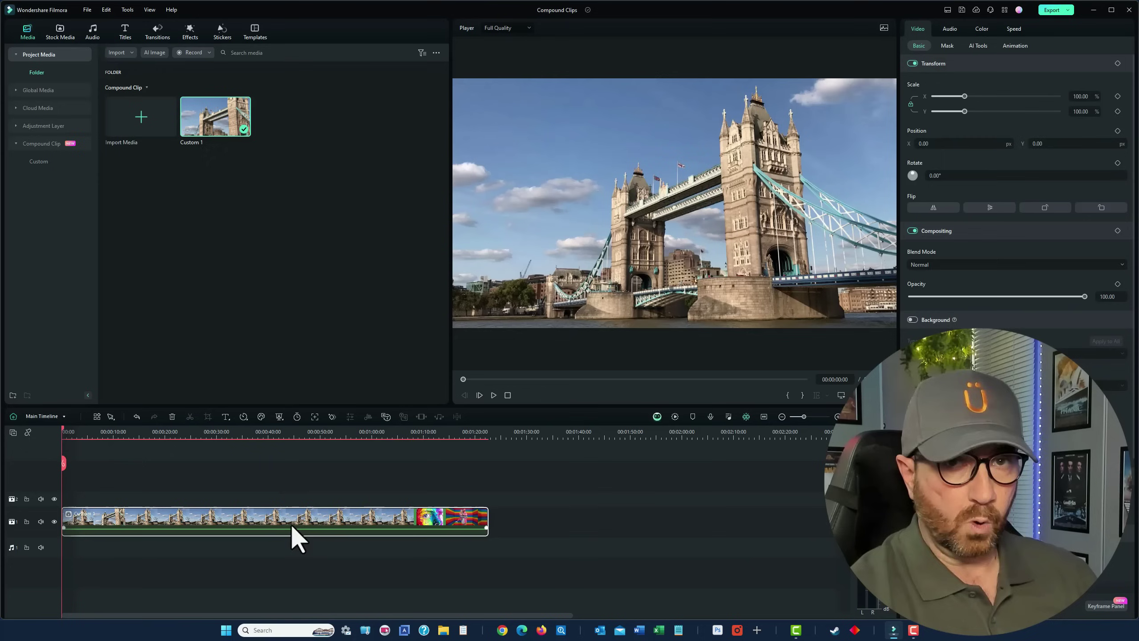
click(63, 416)
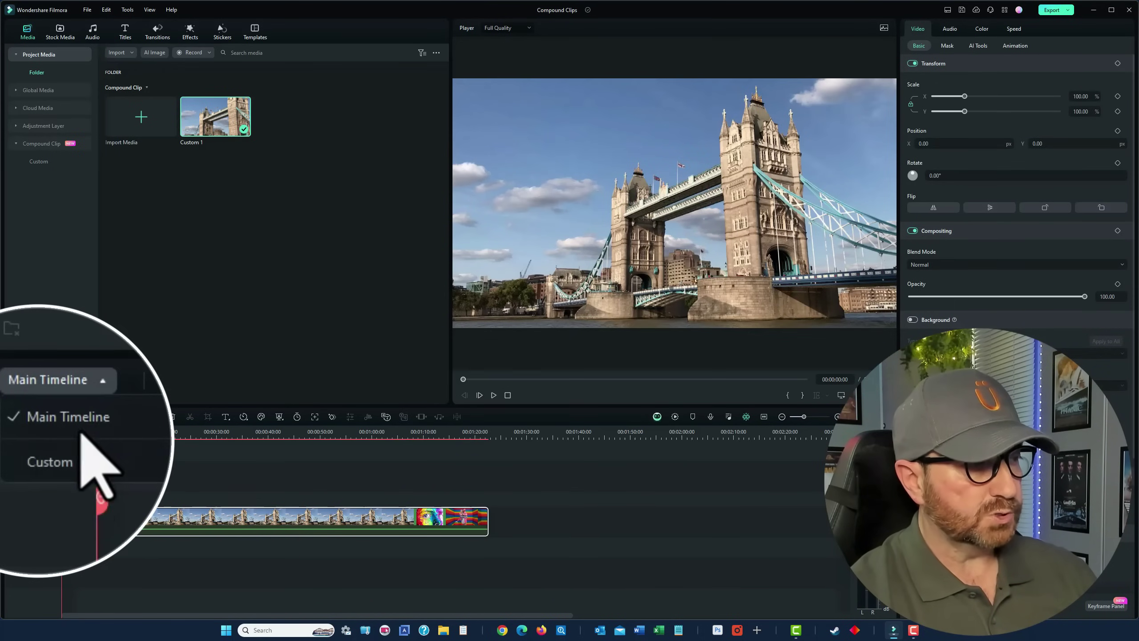
Step: Open Custom 1's timeline, select its Tower Bridge and rainbow clips, and move the playhead to 00:01:12:00
click(43, 445)
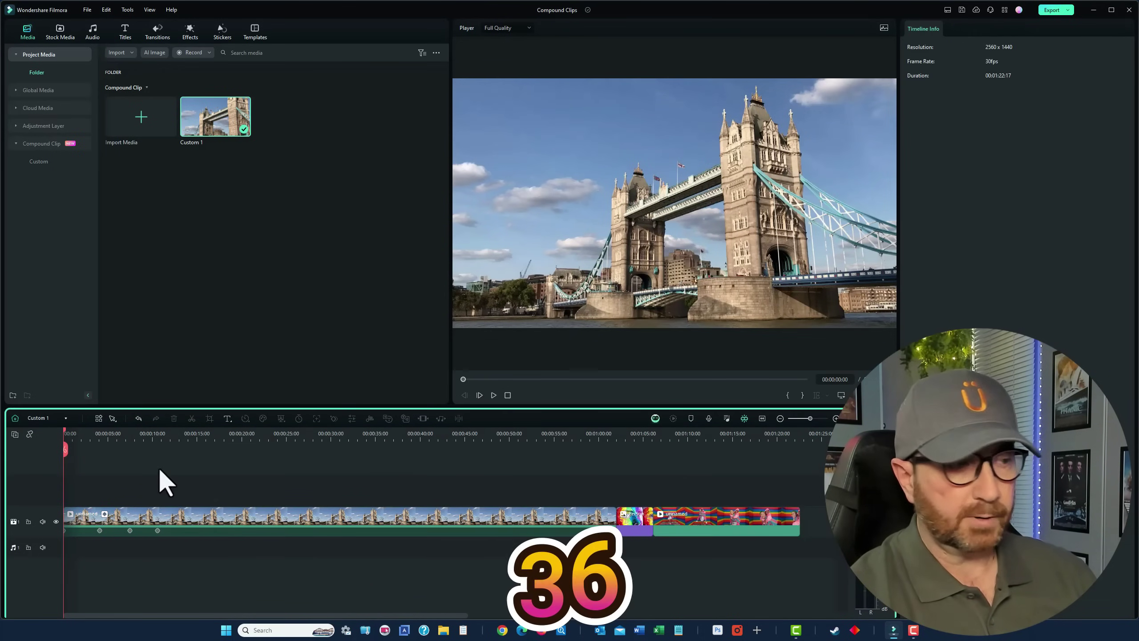
click(221, 516)
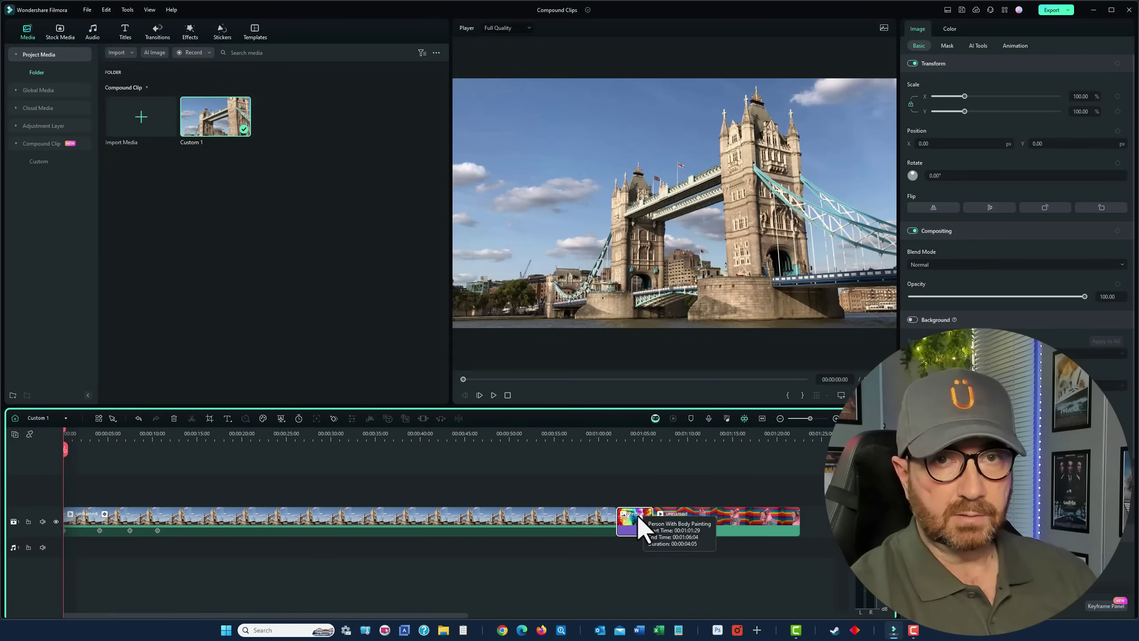
click(701, 532)
click(704, 433)
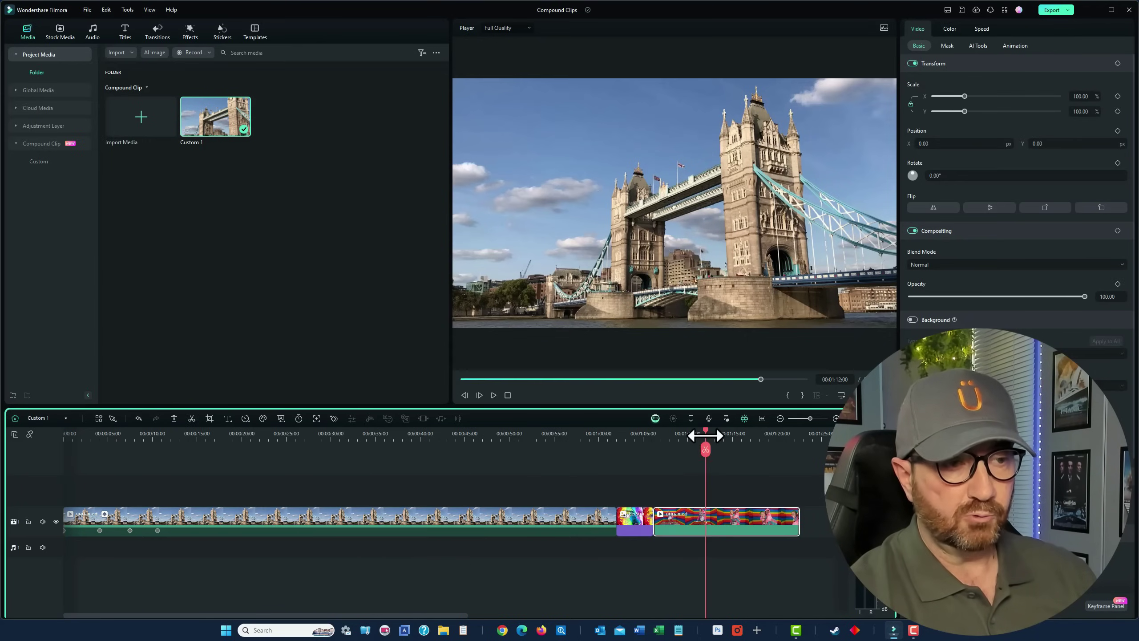
key(ctrl+equal)
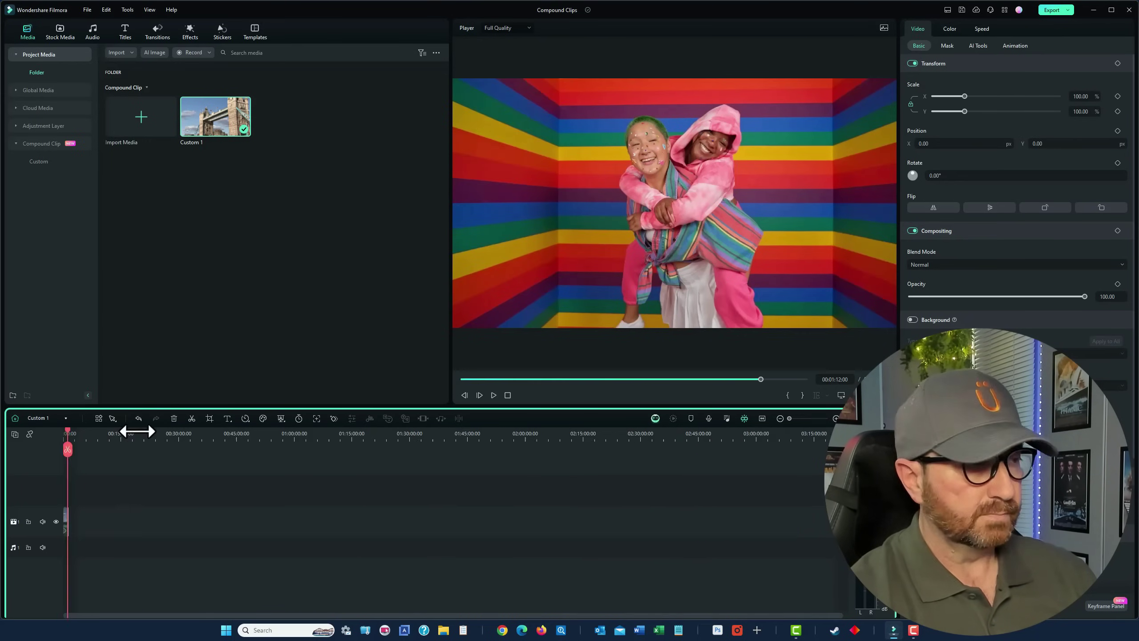
key(ctrl+minus)
key(ctrl+minus)
key(ctrl+minus)
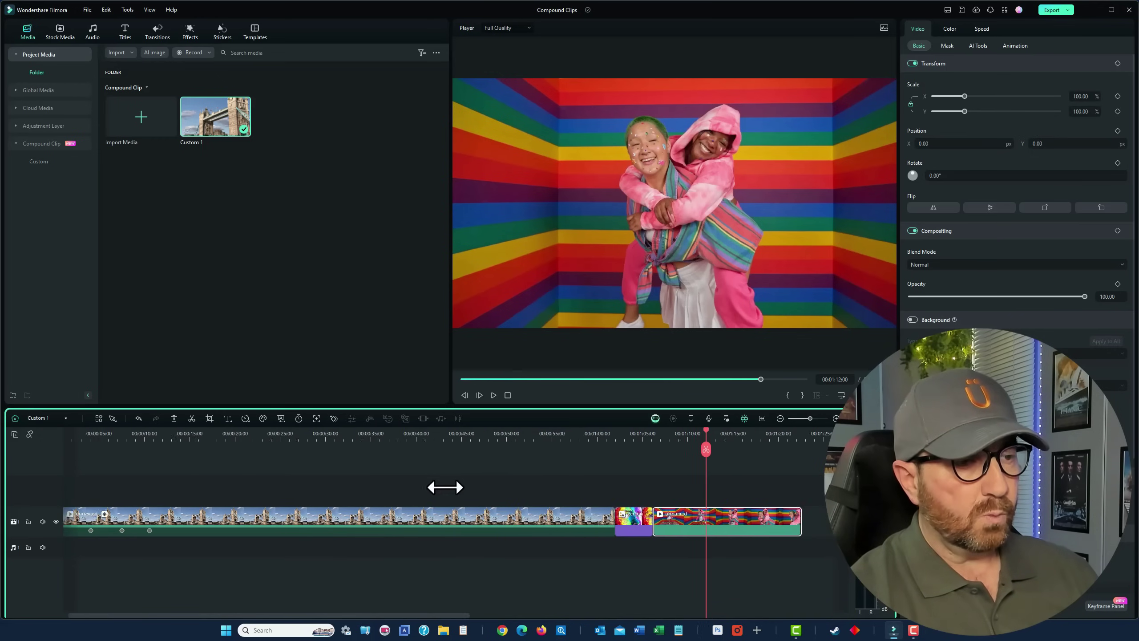